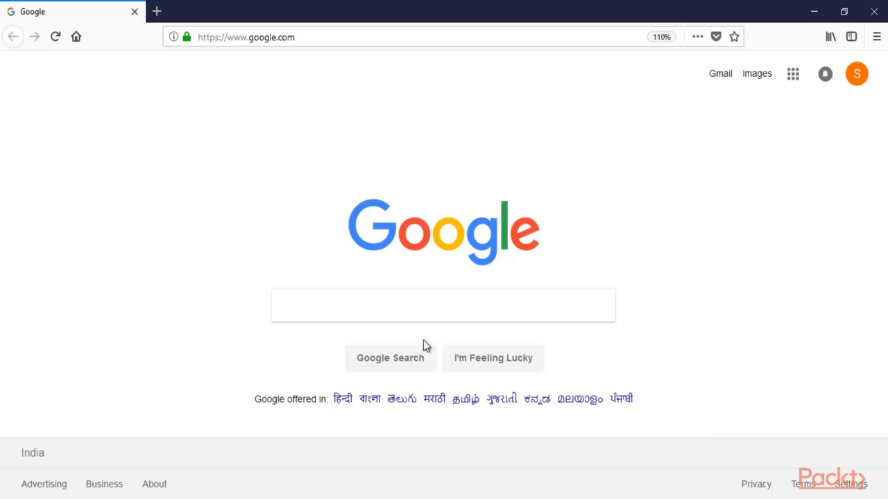
# Step: Search Google for 'download jd-gui tool' and enlarge the results page
pyautogui.click(404, 303)
pyautogui.write('down')
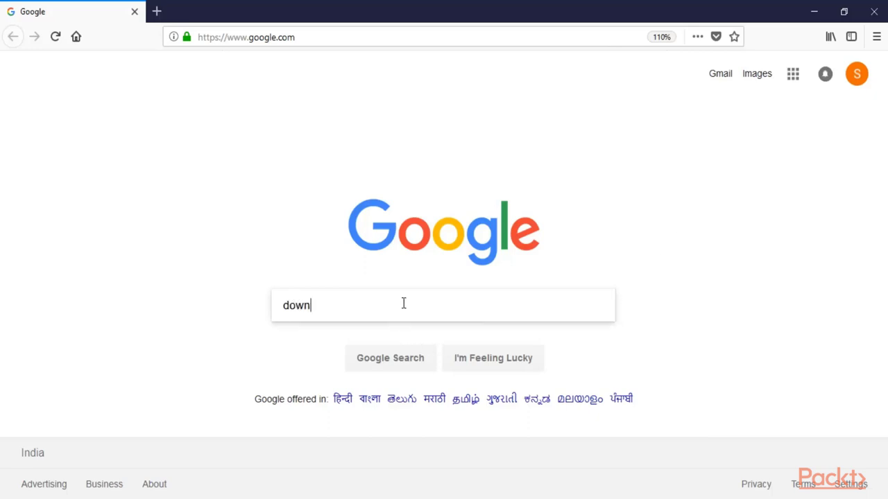
pyautogui.write('load jd-')
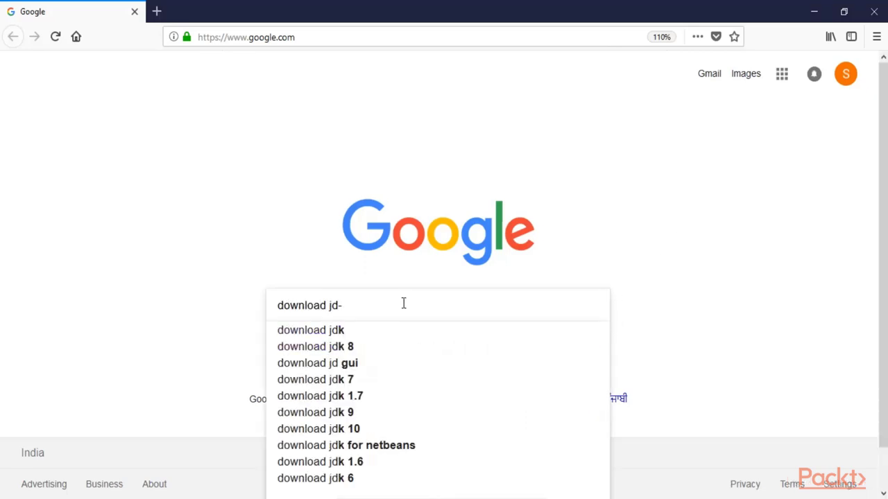
pyautogui.write('gui tool')
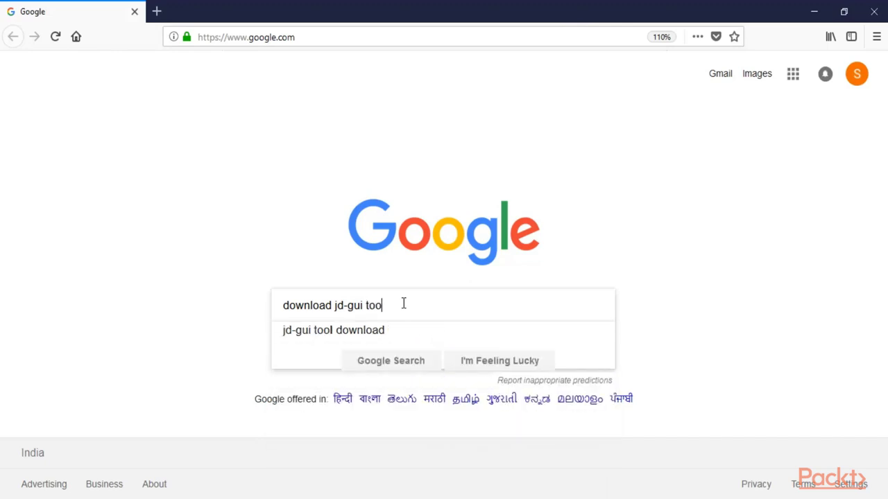
pyautogui.press('Return')
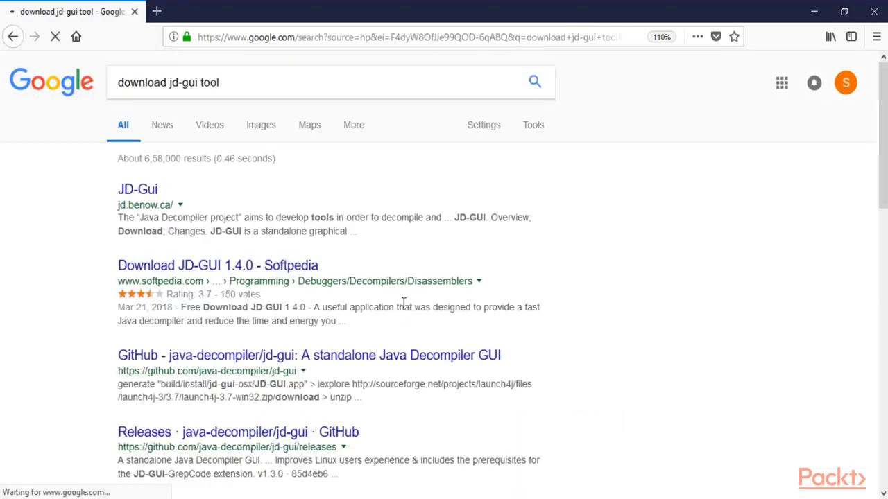
pyautogui.hotkey('ctrl', '+')
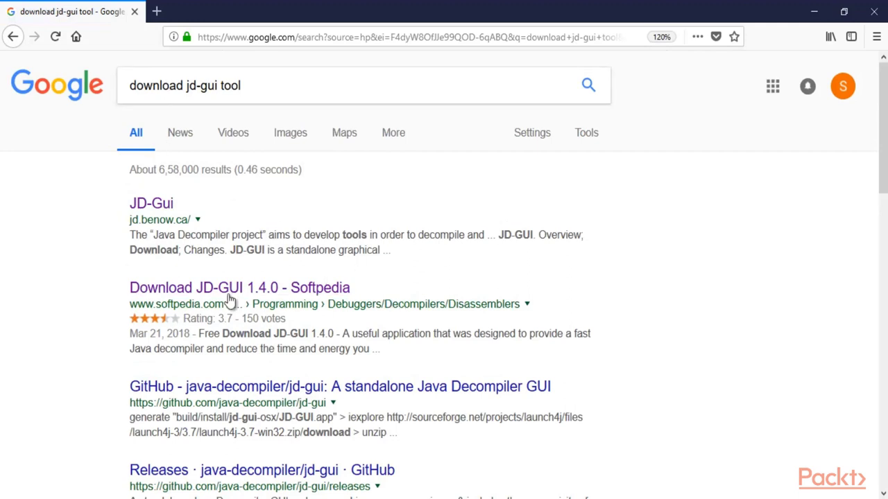
# Step: Open the JD-Gui and Softpedia results in new background tabs
pyautogui.rightClick(149, 201)
pyautogui.click(174, 208)
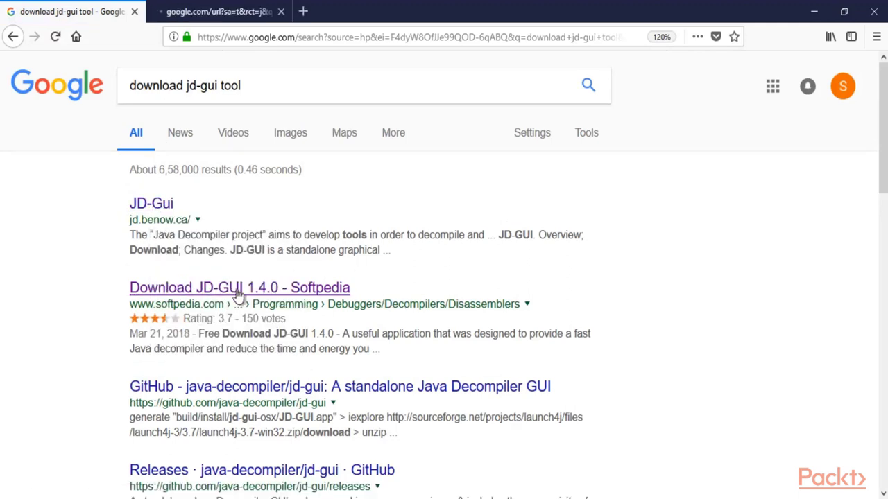
pyautogui.rightClick(238, 294)
pyautogui.click(292, 300)
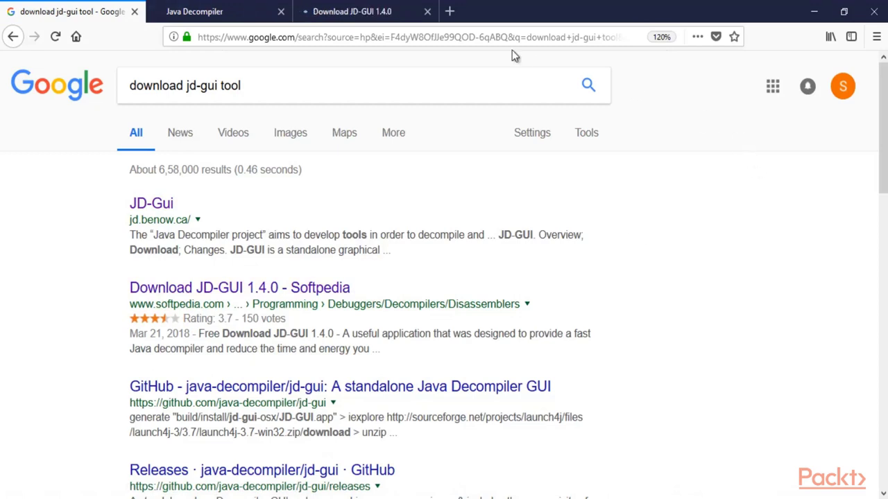
# Step: On the Java Decompiler tab, highlight the title and the start of the JD-GUI description, then enlarge the text
pyautogui.click(221, 14)
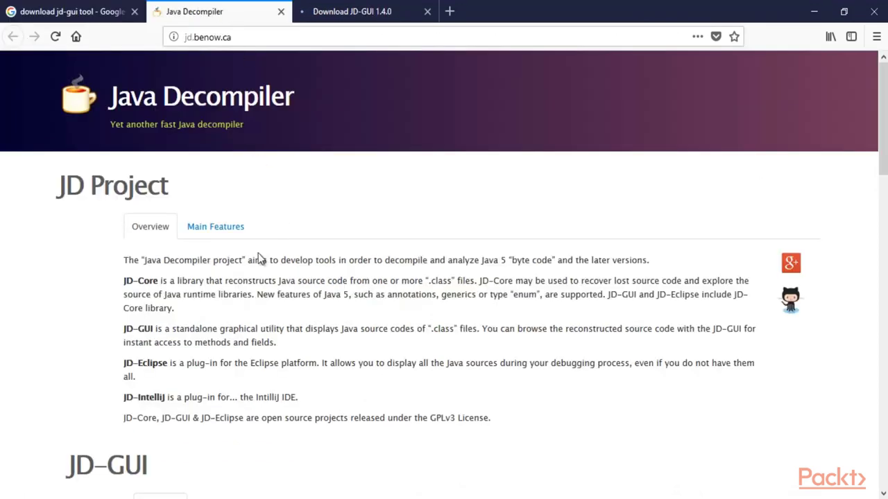
pyautogui.moveTo(130, 98); pyautogui.dragTo(303, 100)
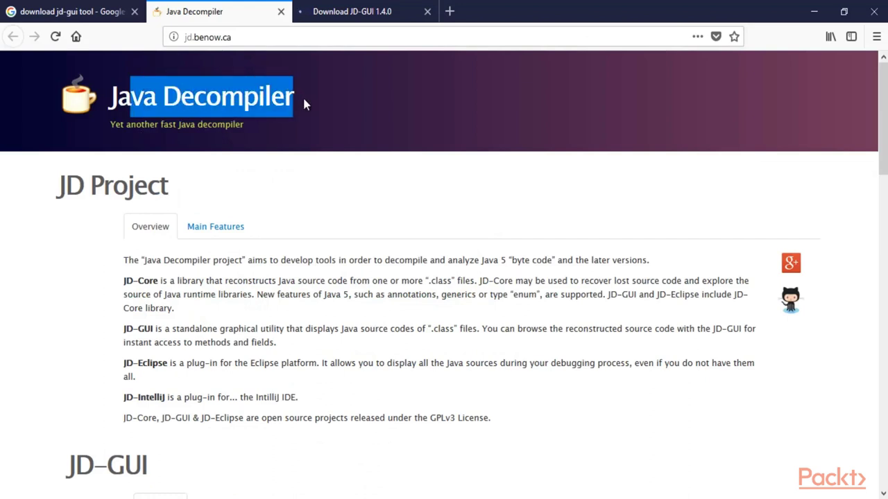
pyautogui.click(317, 118)
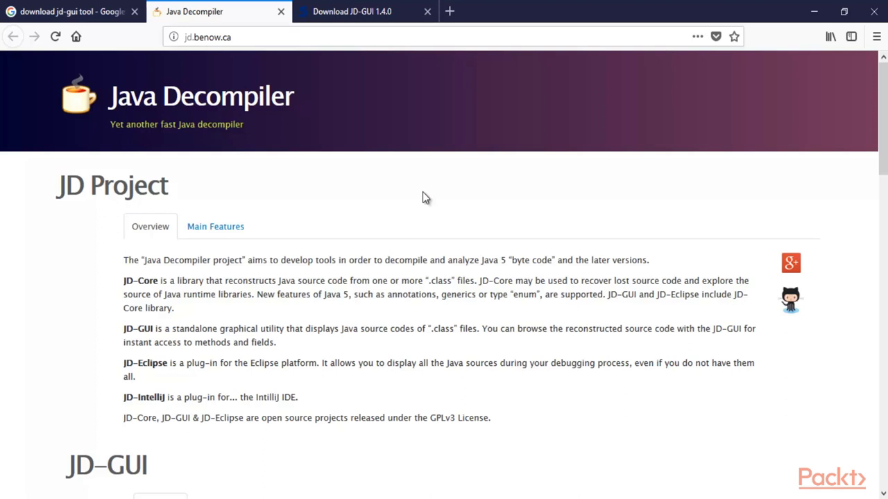
pyautogui.scroll(-3, 469, 197)
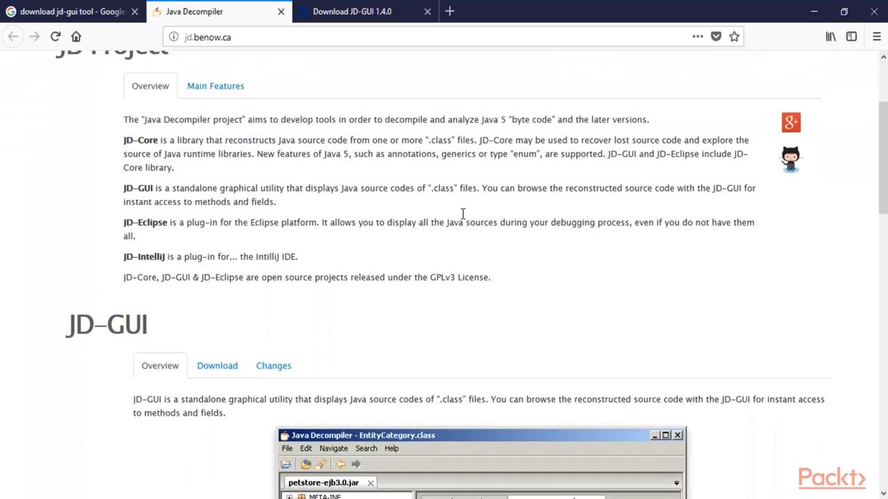
pyautogui.moveTo(125, 172); pyautogui.dragTo(294, 175)
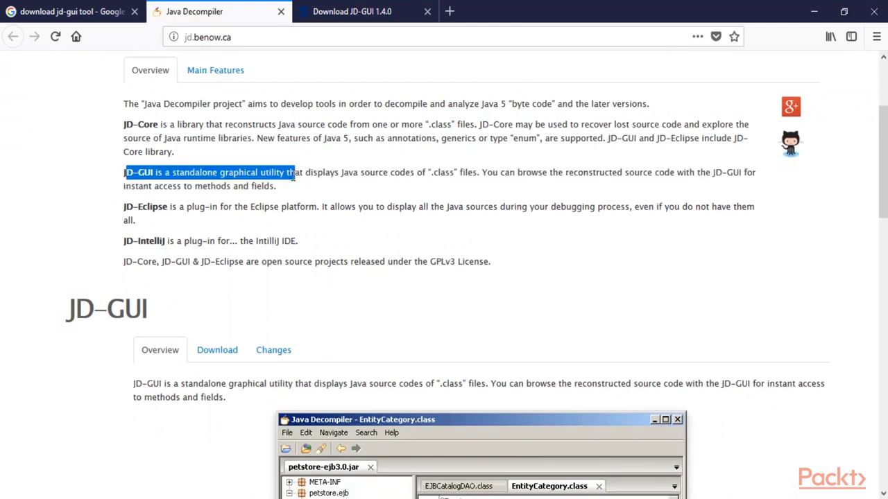
pyautogui.click(295, 174)
pyautogui.hotkey('ctrl', '+')
pyautogui.hotkey('ctrl', '+')
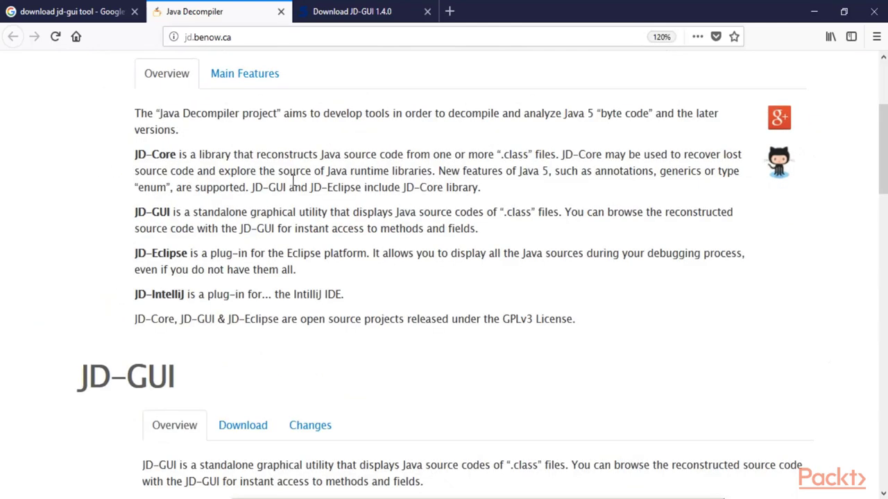
# Step: Highlight the JD-GUI phrases about browsing reconstructed source and instant access to methods and fields, then scroll to the screenshot
pyautogui.keyDown('shift'); pyautogui.click(132, 215); pyautogui.keyUp('shift')
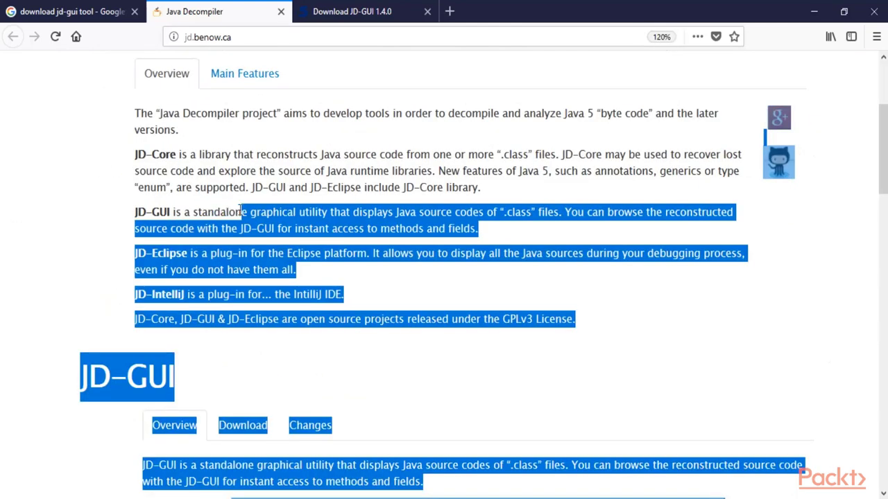
pyautogui.click(236, 216)
pyautogui.moveTo(230, 215); pyautogui.dragTo(133, 214)
pyautogui.click(355, 221)
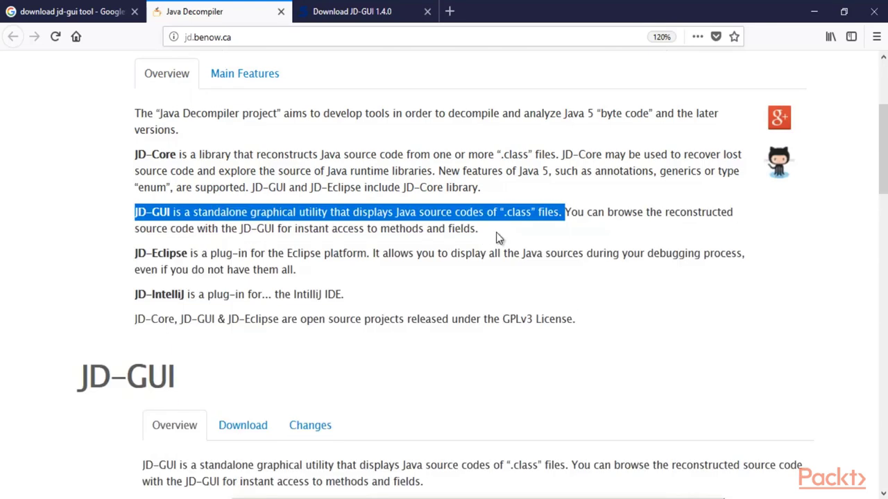
pyautogui.click(586, 214)
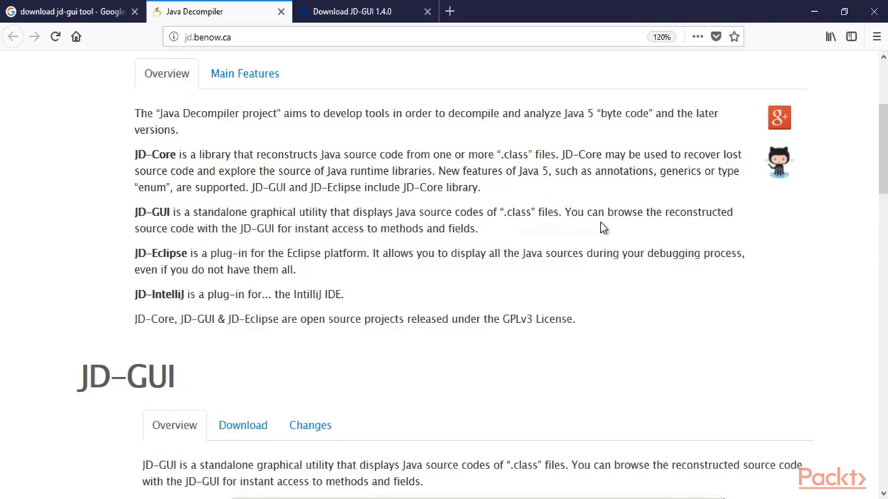
pyautogui.moveTo(614, 214); pyautogui.dragTo(738, 233)
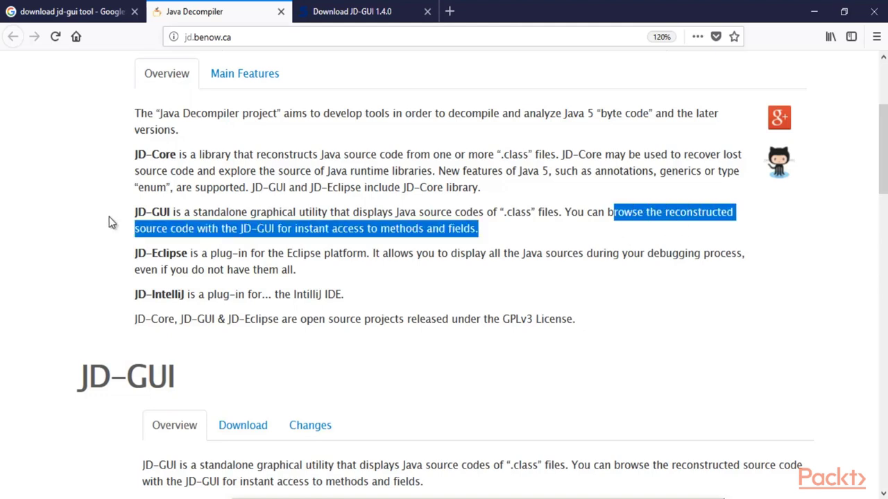
pyautogui.click(187, 223)
pyautogui.moveTo(211, 228); pyautogui.dragTo(472, 234)
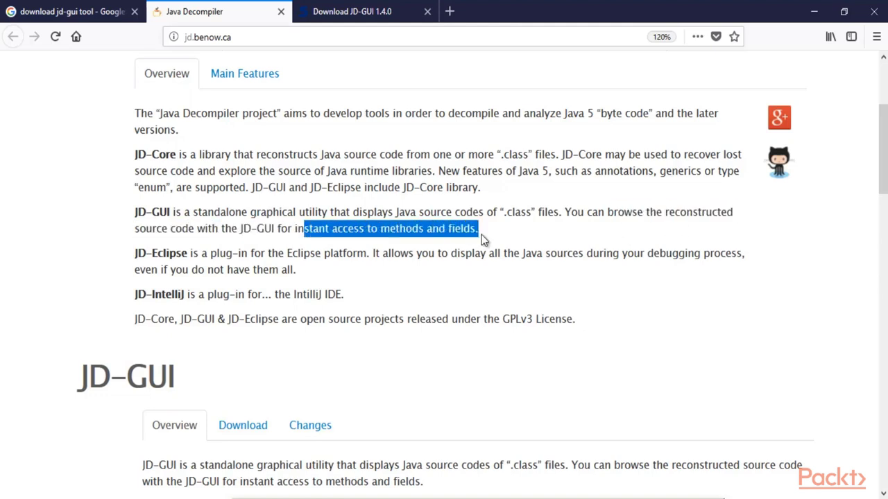
pyautogui.click(501, 234)
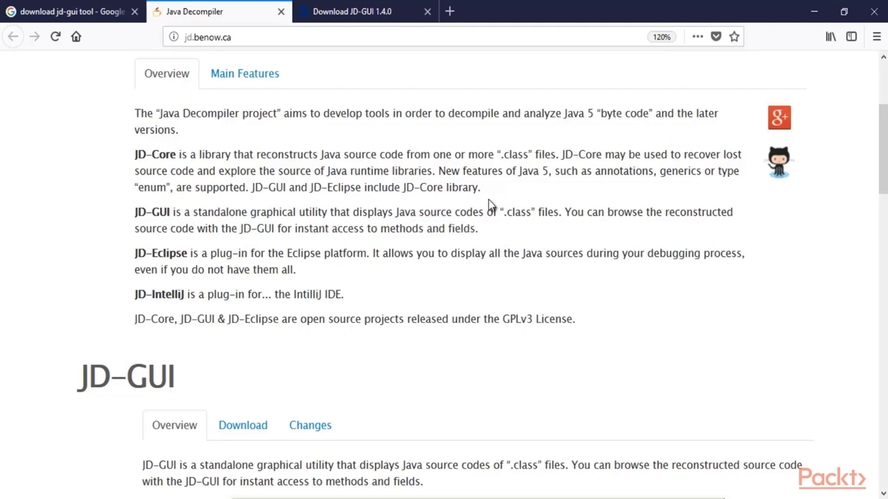
pyautogui.scroll(-1, 488, 197)
pyautogui.scroll(-5, 488, 193)
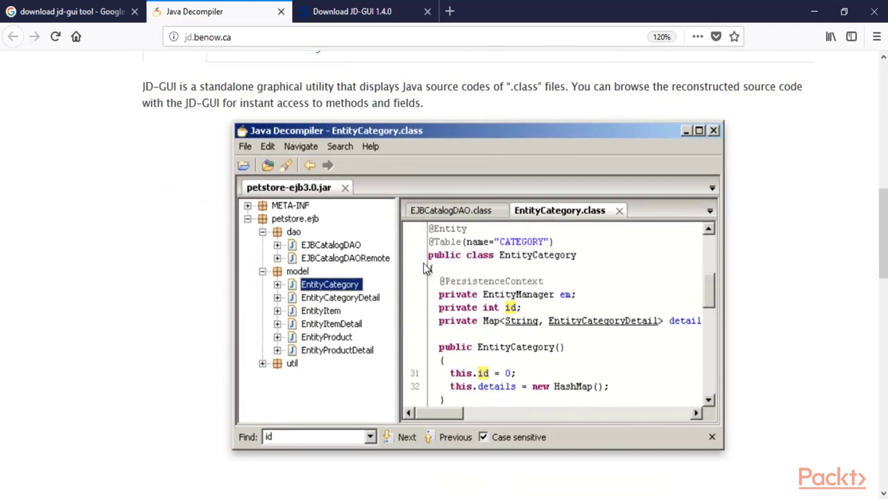
pyautogui.scroll(1, 413, 239)
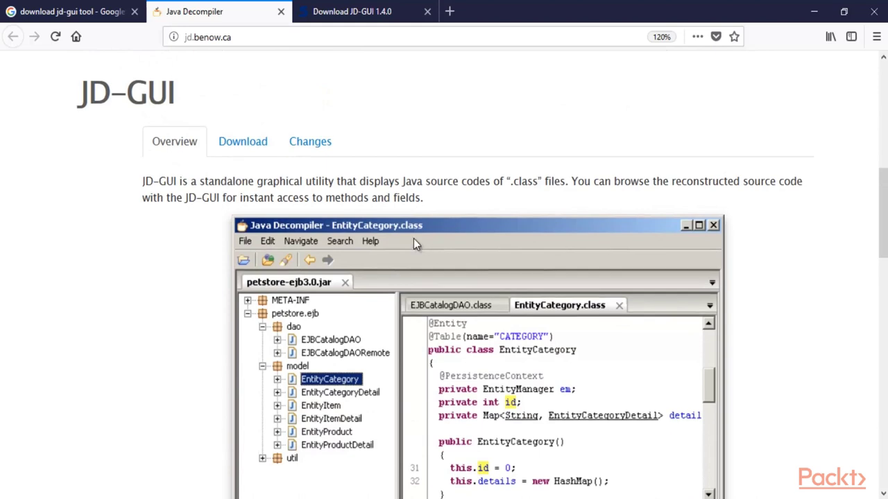
# Step: Show the JD-GUI releases, check the Softpedia page, and dismiss the jd-gui-1.4.0.jar download prompt
pyautogui.click(246, 143)
pyautogui.scroll(-1, 466, 112)
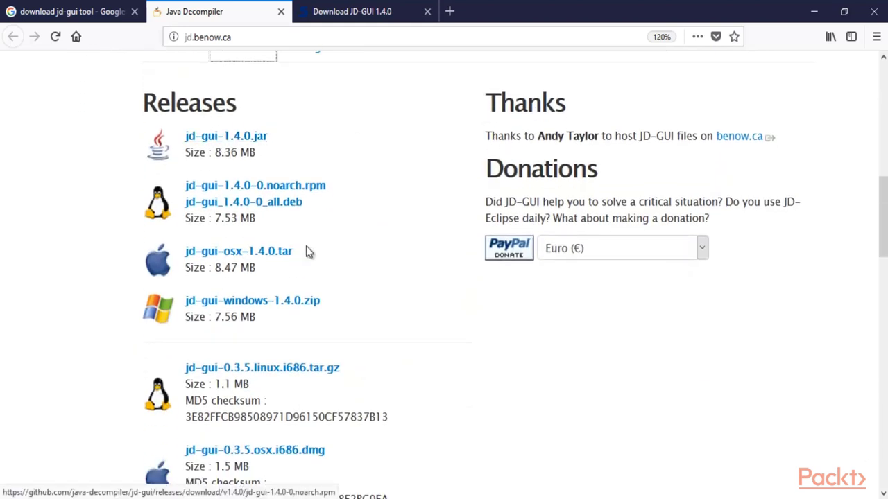
pyautogui.click(352, 12)
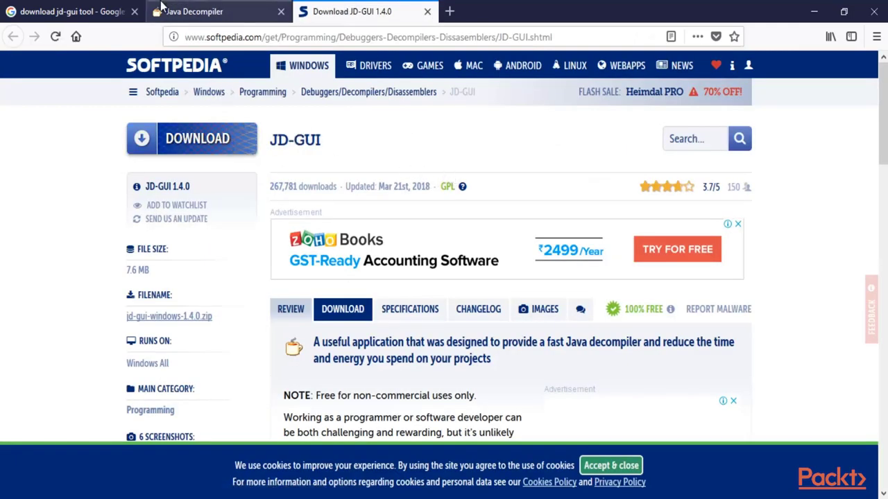
pyautogui.click(208, 11)
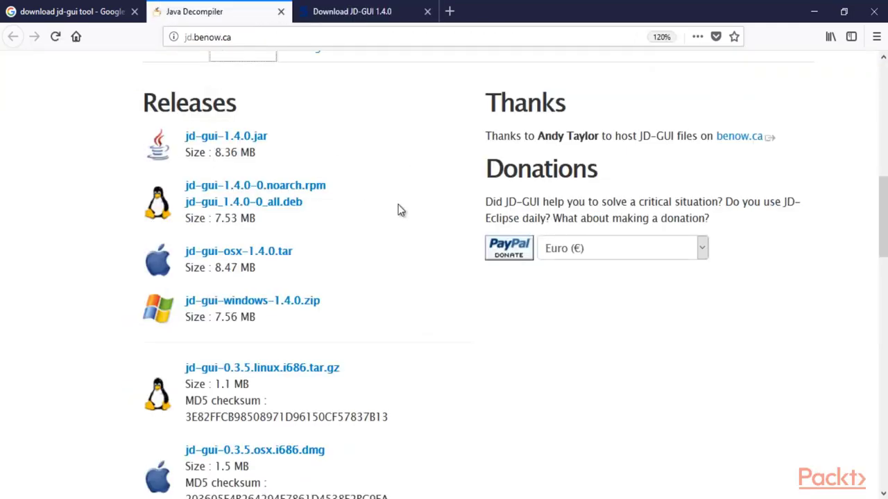
pyautogui.click(232, 139)
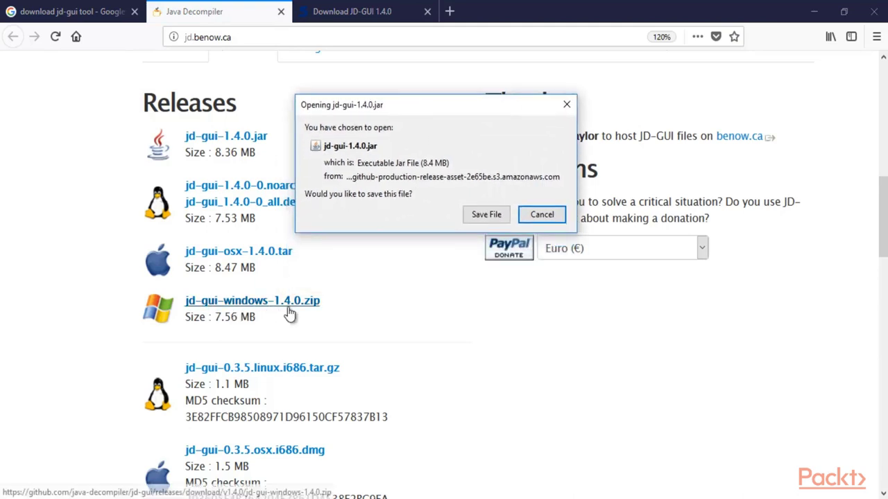
pyautogui.click(532, 218)
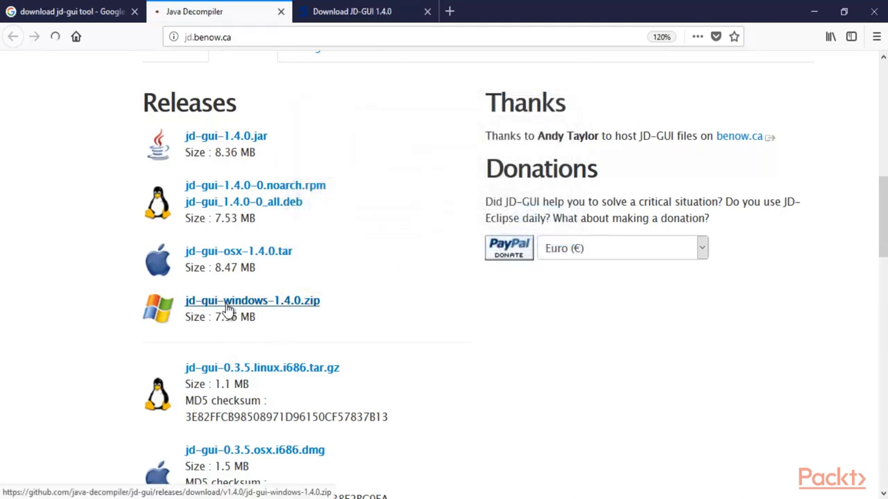
# Step: Download jd-gui-windows-1.4.0.zip and open the finished archive from the downloads panel
pyautogui.click(227, 306)
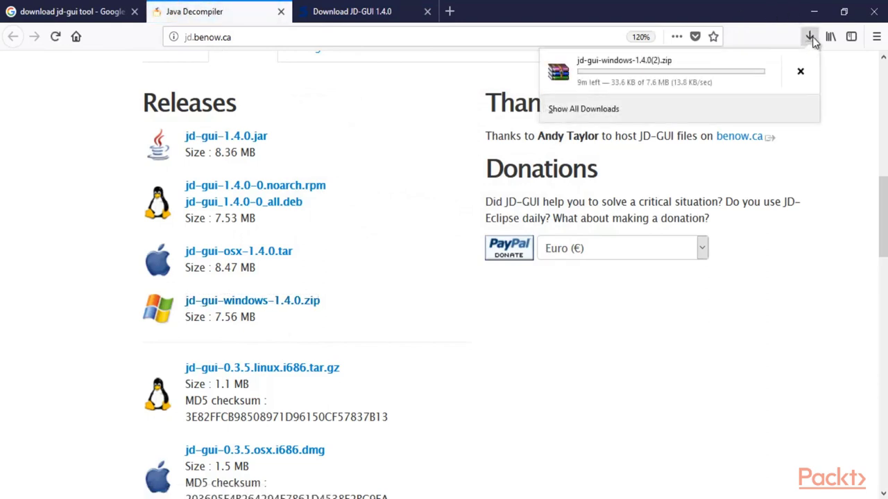
pyautogui.click(885, 234)
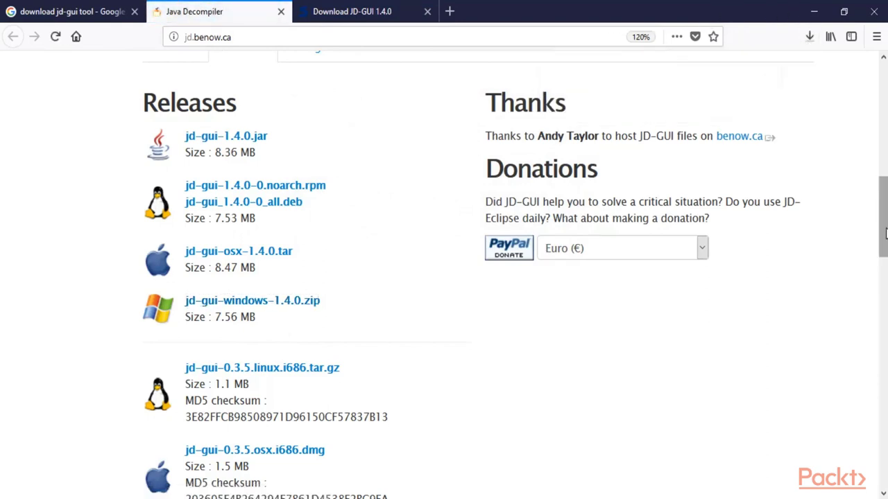
pyautogui.click(885, 234)
pyautogui.moveTo(884, 234); pyautogui.dragTo(884, 241)
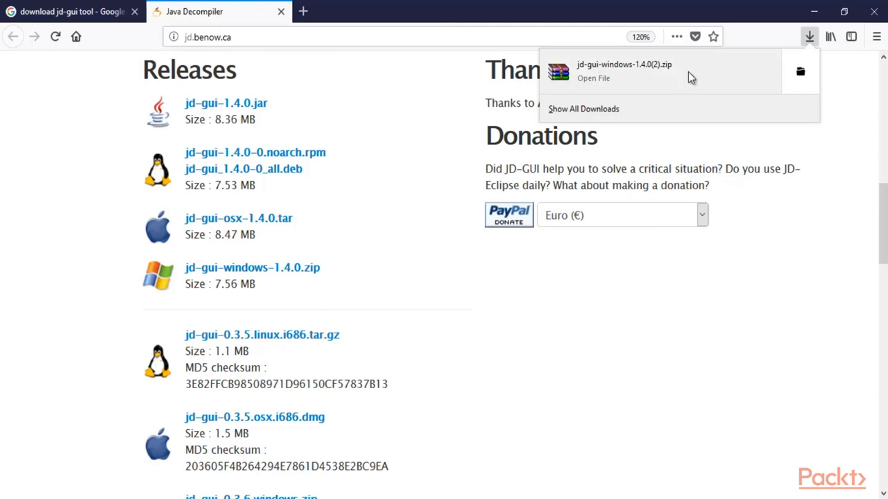
pyautogui.click(649, 75)
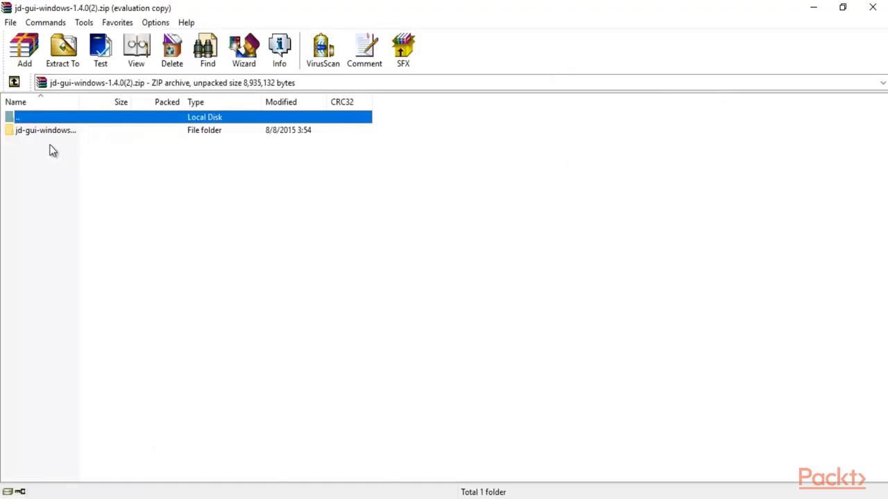
# Step: Open the jd-gui-windows folder inside the zip and run jd-gui.exe
pyautogui.click(546, 199)
pyautogui.doubleClick(52, 131)
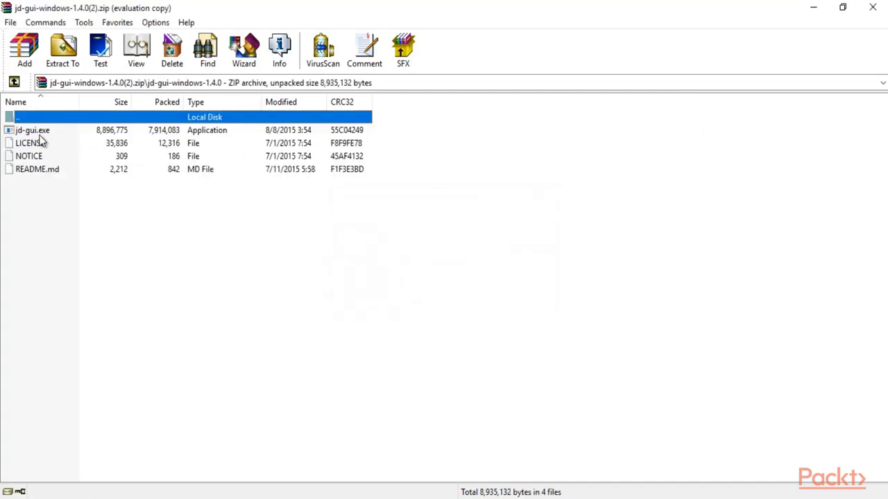
pyautogui.click(33, 132)
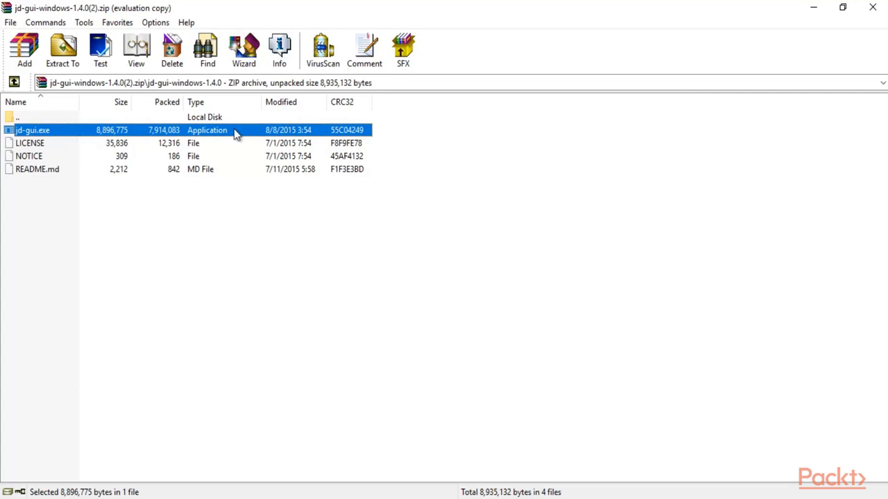
pyautogui.doubleClick(123, 134)
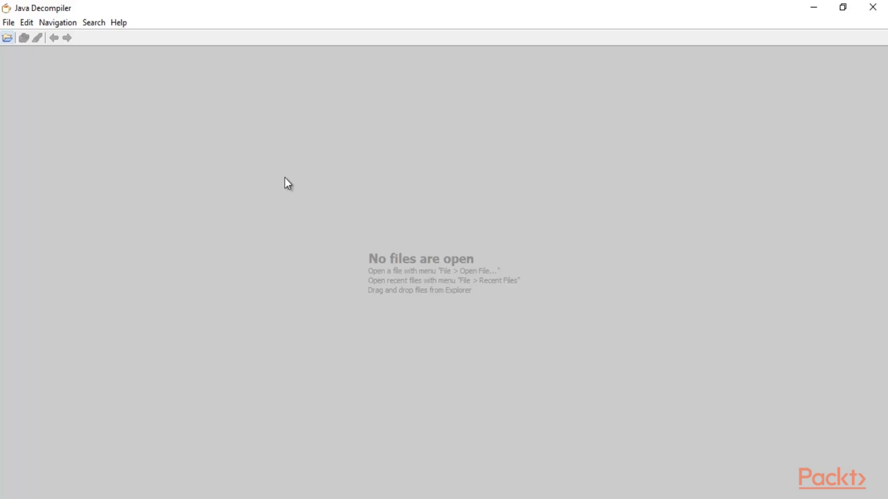
# Step: Drag ig-dex2jar from the dex2jar-2.0 folder window into JD-GUI to load it
pyautogui.moveTo(267, 496)
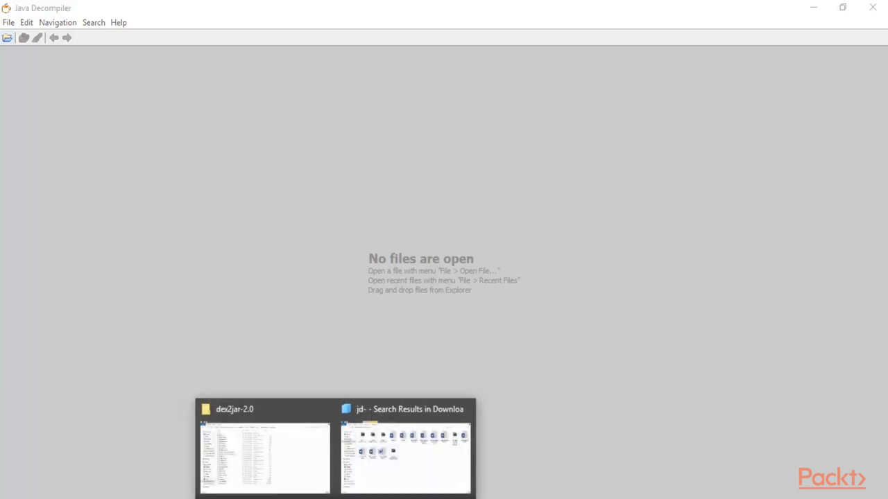
pyautogui.click(263, 451)
pyautogui.doubleClick(468, 14)
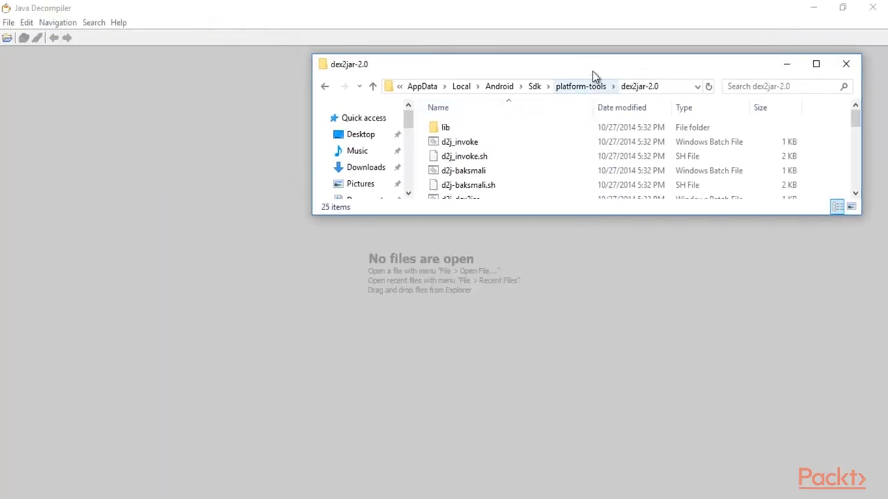
pyautogui.doubleClick(591, 61)
pyautogui.click(150, 402)
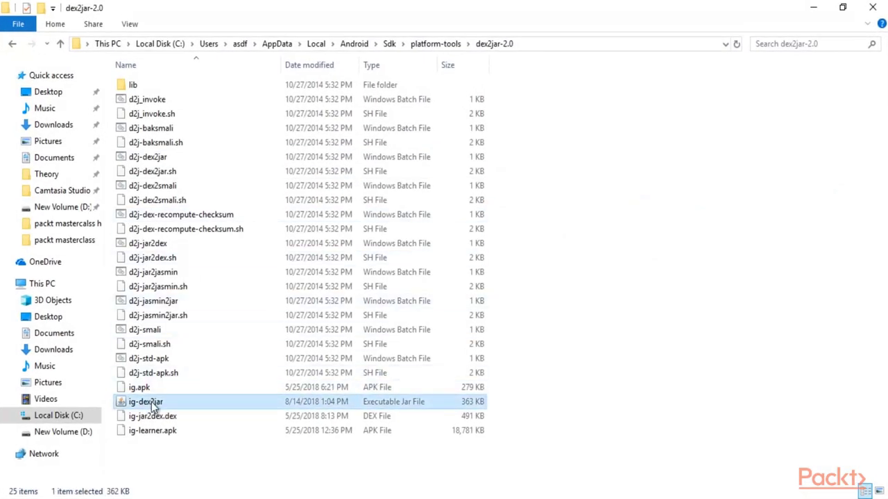
pyautogui.click(154, 390)
pyautogui.click(163, 401)
pyautogui.doubleClick(472, 10)
pyautogui.moveTo(520, 61); pyautogui.dragTo(612, 229)
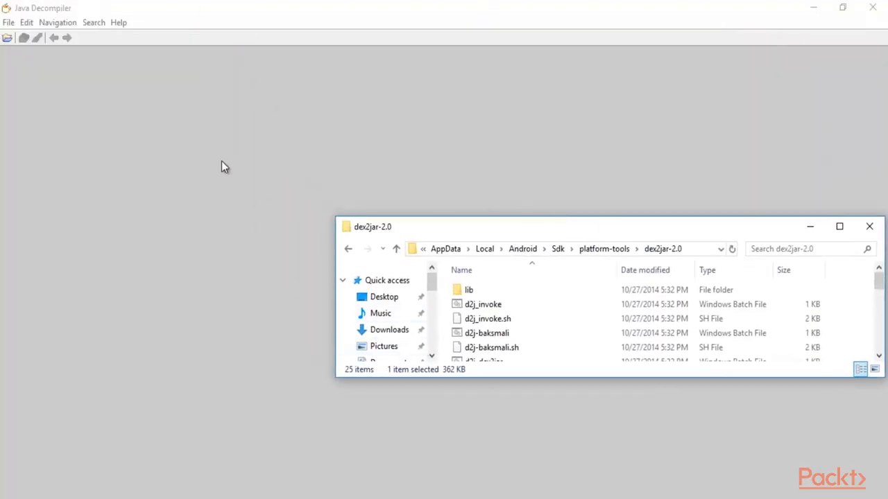
pyautogui.doubleClick(469, 222)
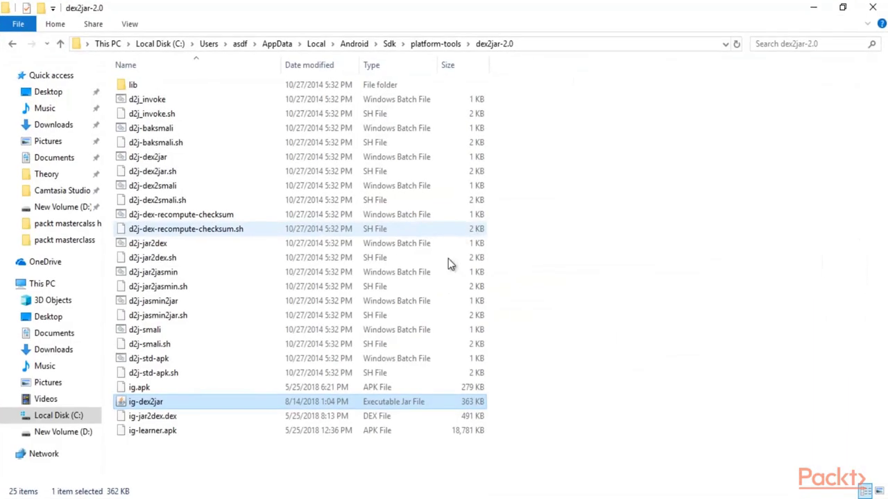
pyautogui.moveTo(372, 406); pyautogui.dragTo(146, 211)
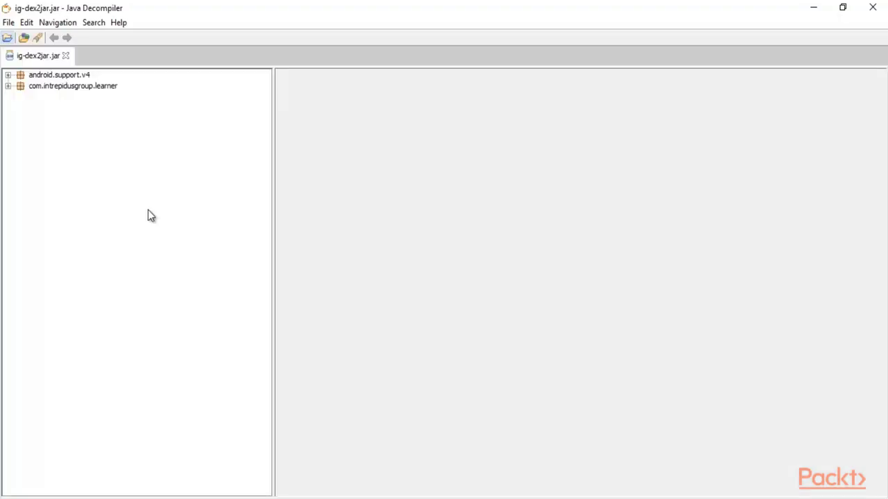
# Step: Expand com.intrepidusgroup.learner and open Lesson2Activity.class's decompiled source
pyautogui.click(7, 76)
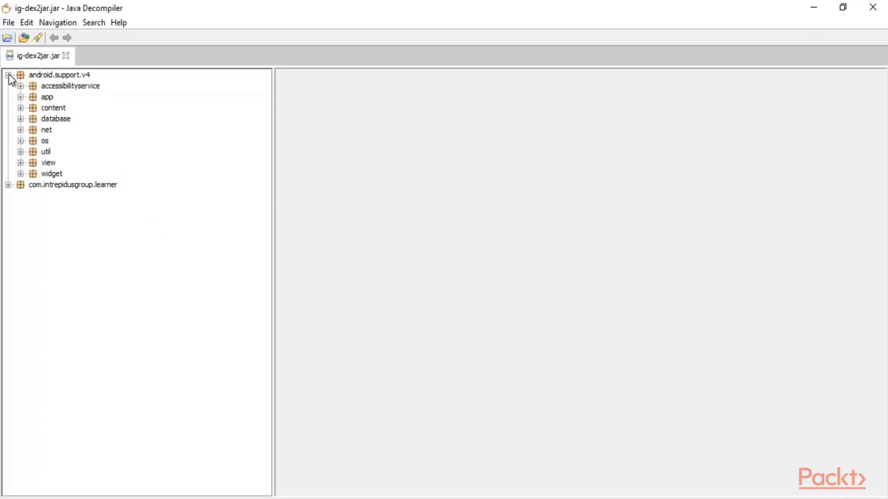
pyautogui.click(8, 76)
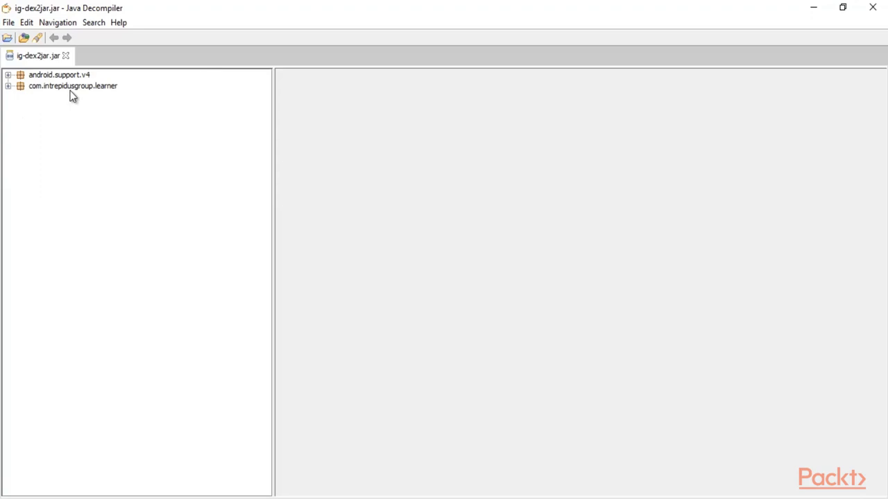
pyautogui.click(7, 86)
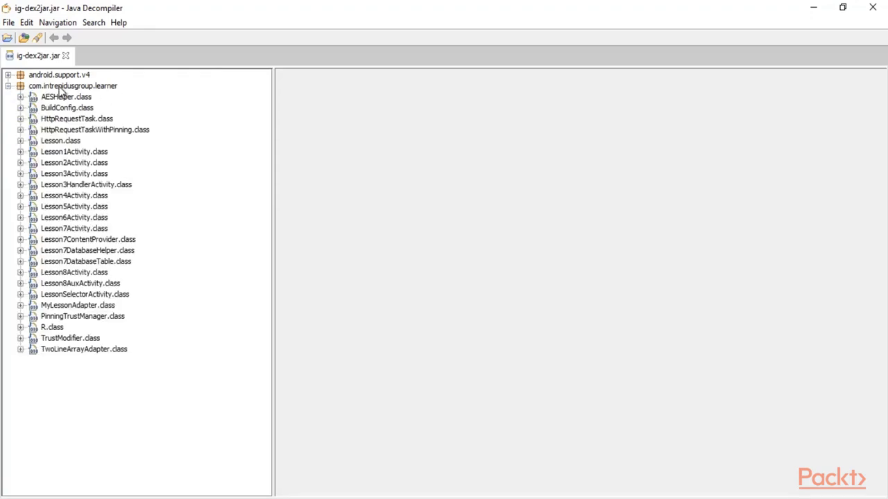
pyautogui.click(92, 164)
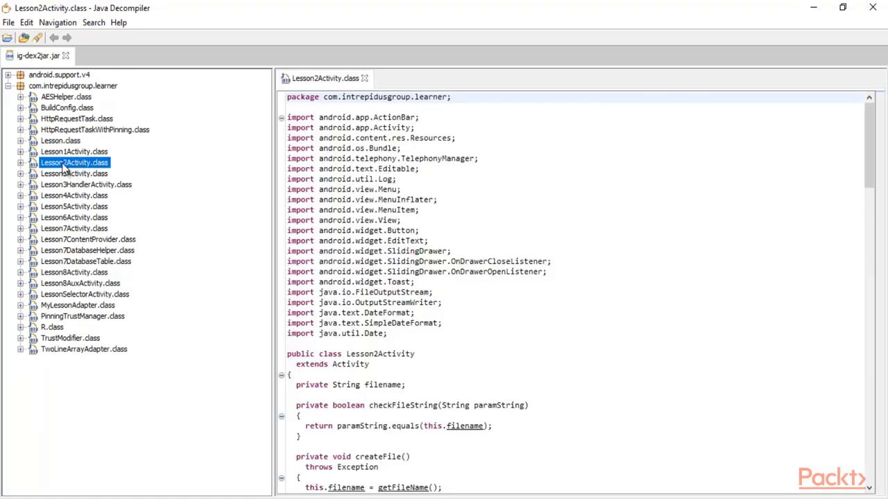
# Step: Expand Lesson2Activity.class, select the class, and scroll the source down to getDate() and getFileName()
pyautogui.click(21, 163)
pyautogui.click(66, 175)
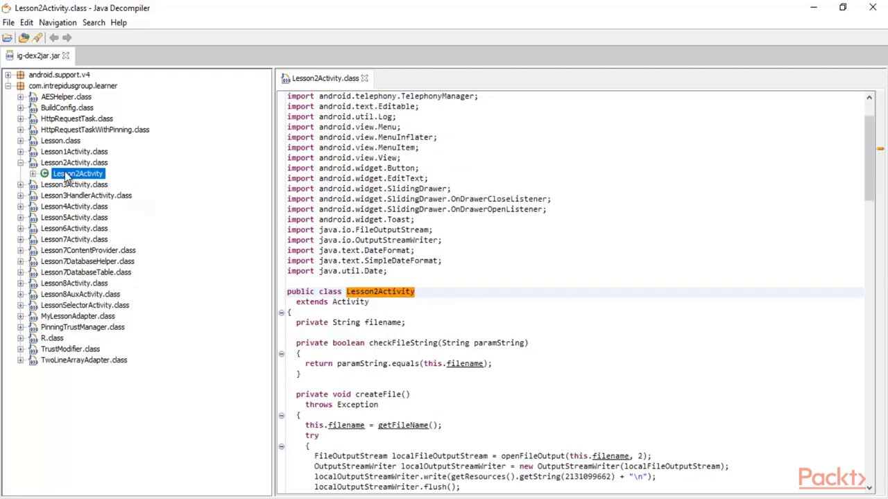
pyautogui.scroll(-18, 639, 236)
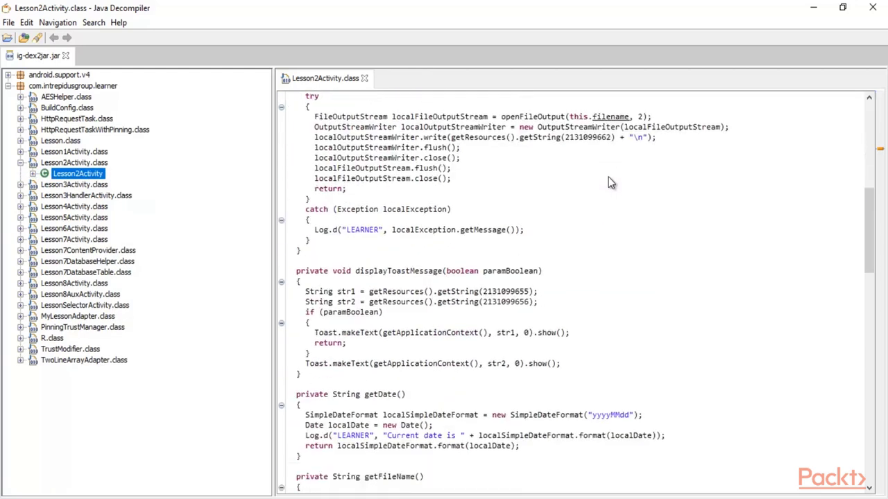
pyautogui.scroll(-20, 609, 177)
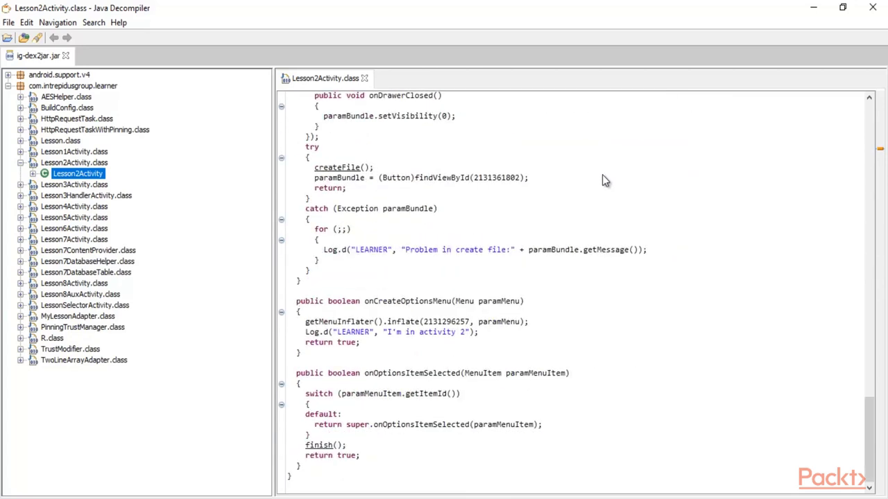
pyautogui.scroll(14, 602, 175)
pyautogui.scroll(18, 602, 179)
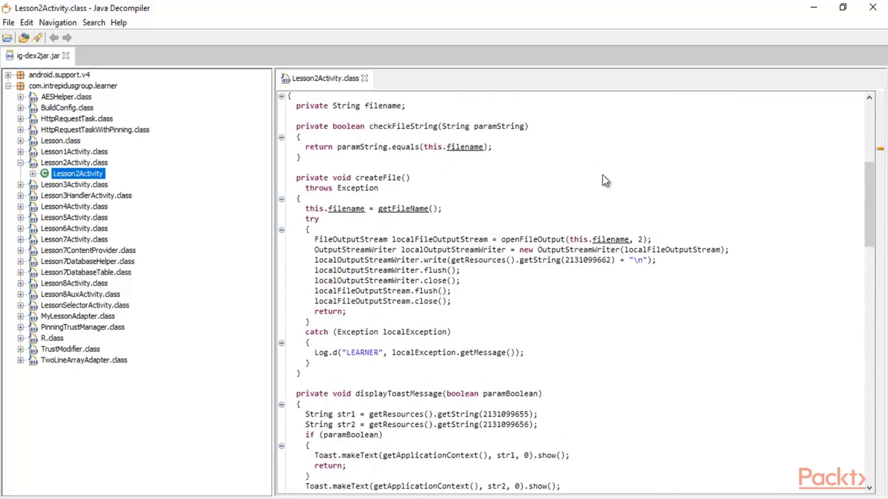
pyautogui.scroll(3, 602, 181)
pyautogui.scroll(1, 602, 180)
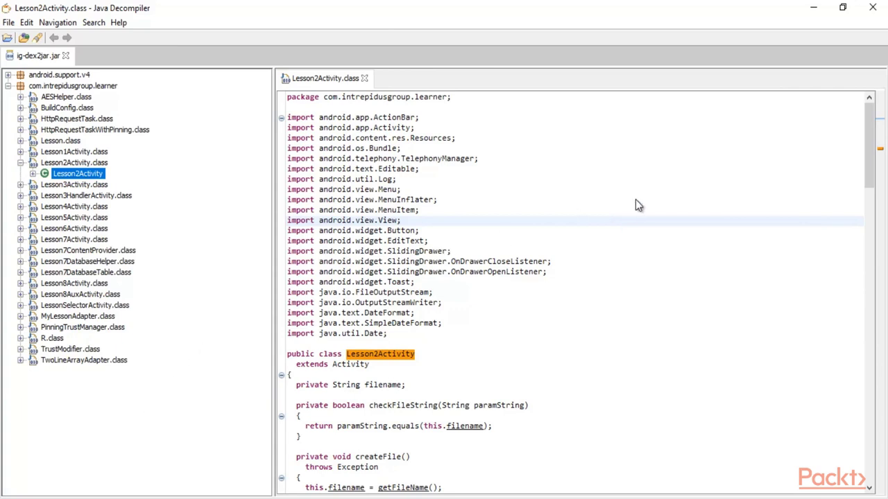
pyautogui.scroll(-1, 677, 195)
pyautogui.scroll(-1, 677, 195)
pyautogui.scroll(2, 677, 196)
pyautogui.scroll(-4, 610, 284)
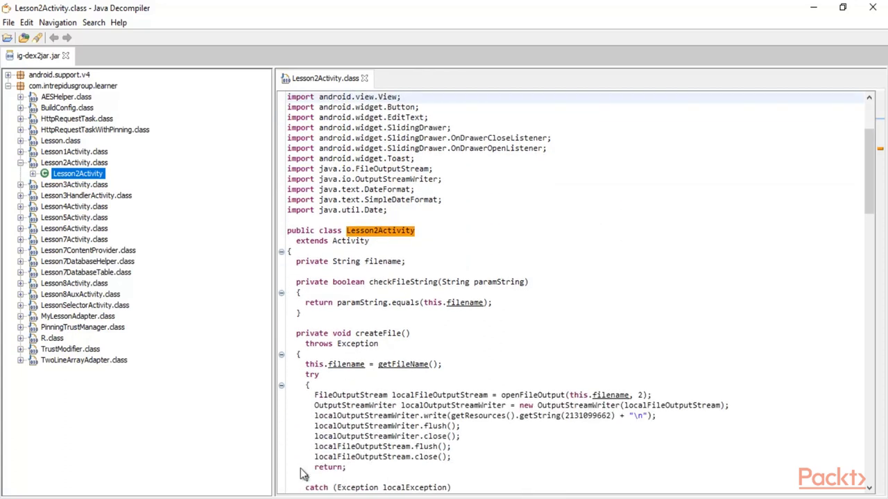
pyautogui.scroll(-6, 617, 222)
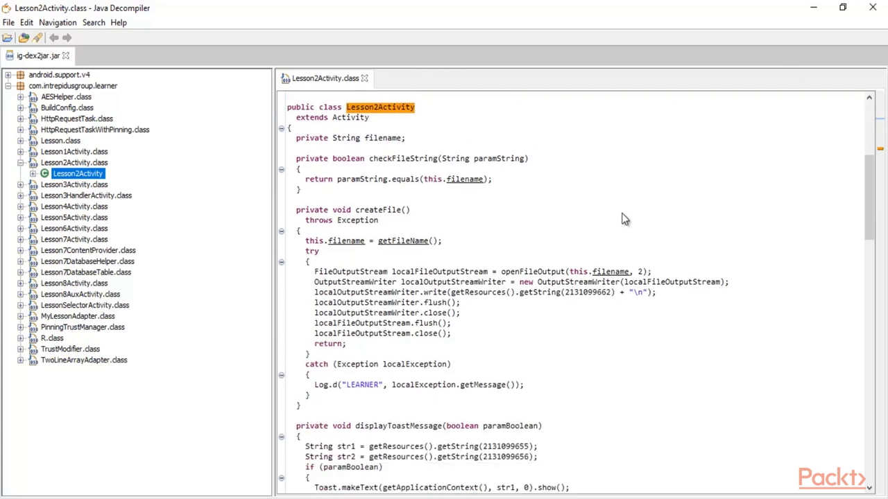
pyautogui.scroll(-9, 623, 218)
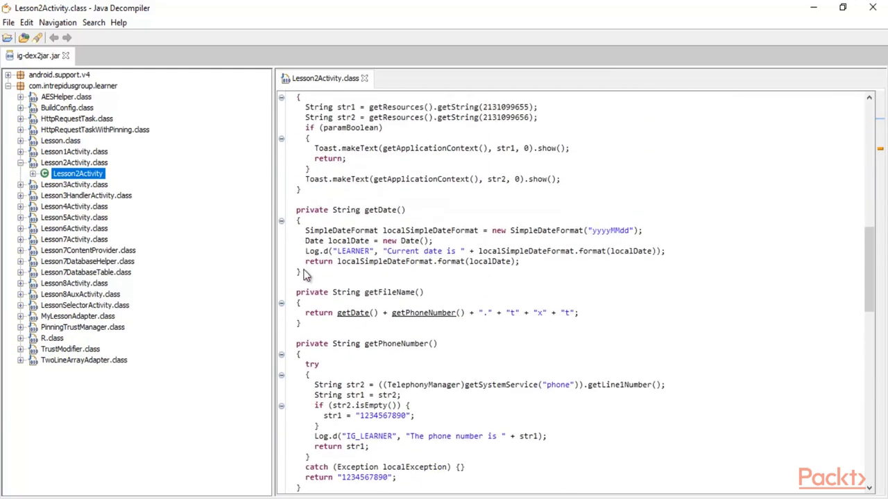
# Step: Highlight the getFileName method, its name, and its return statement line
pyautogui.moveTo(297, 294); pyautogui.dragTo(679, 335)
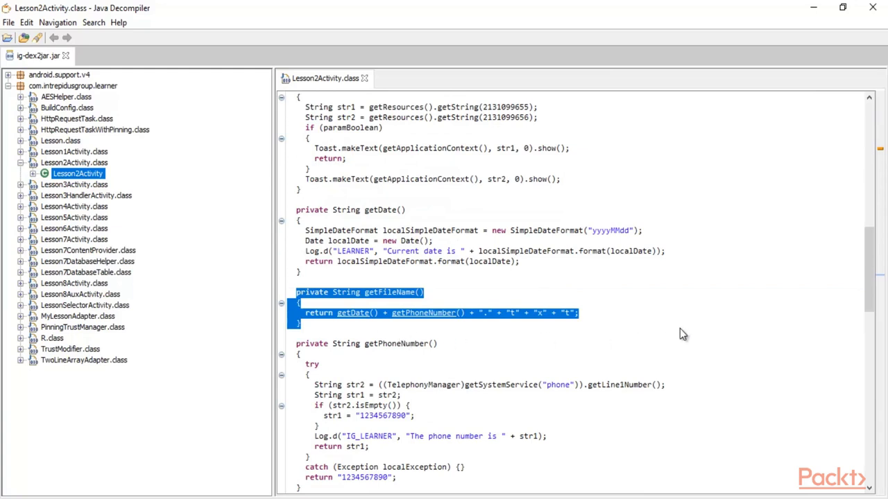
pyautogui.click(679, 328)
pyautogui.moveTo(319, 292); pyautogui.dragTo(423, 300)
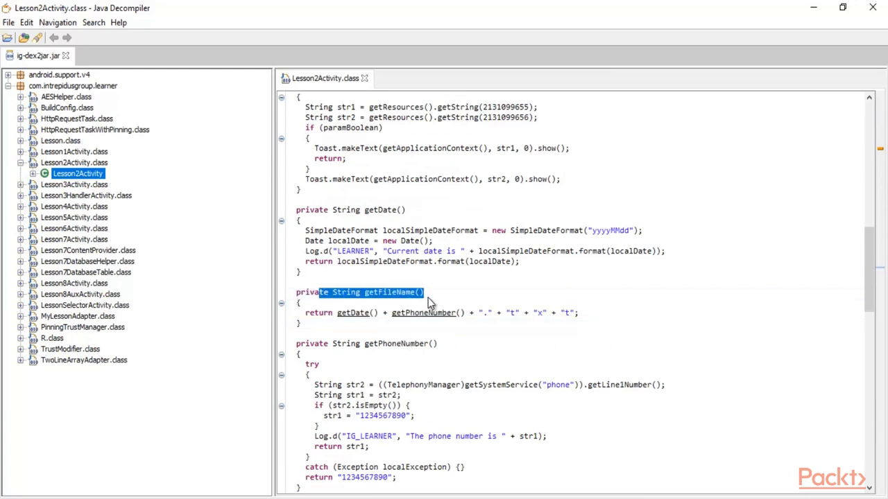
pyautogui.click(427, 295)
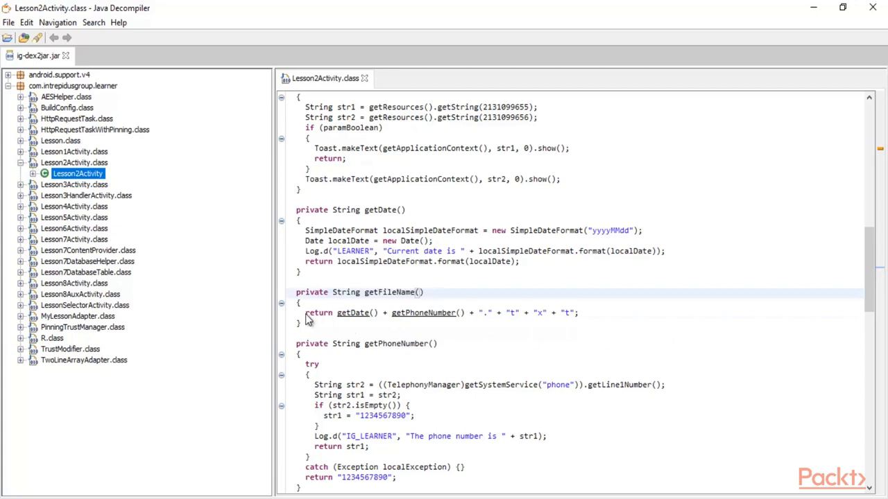
pyautogui.moveTo(305, 313); pyautogui.dragTo(363, 323)
pyautogui.click(363, 323)
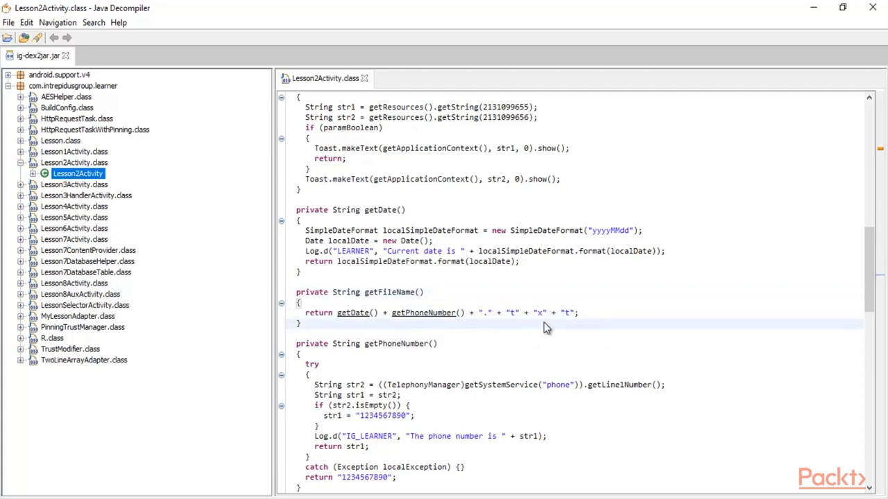
pyautogui.moveTo(576, 314); pyautogui.dragTo(305, 315)
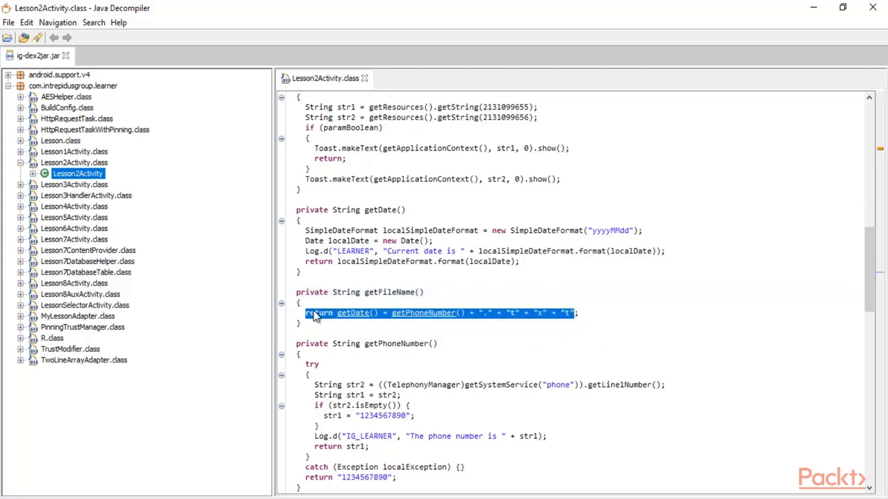
# Step: Re-highlight getFileName, then follow its getDate() call to the method's declaration
pyautogui.scroll(4, 558, 241)
pyautogui.scroll(12, 558, 240)
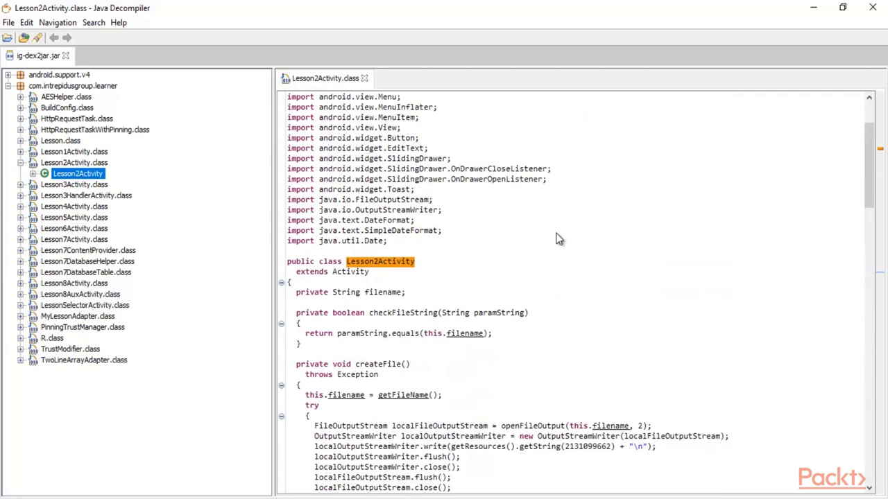
pyautogui.scroll(-20, 559, 241)
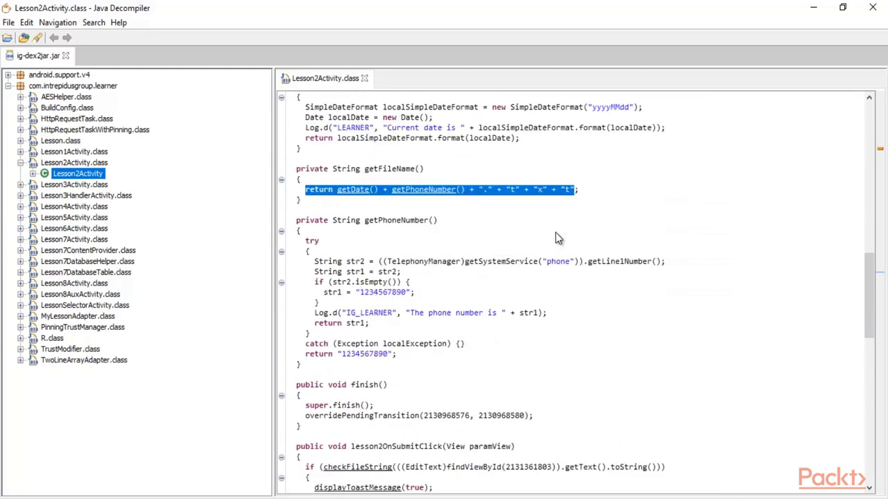
pyautogui.moveTo(287, 176); pyautogui.dragTo(338, 206)
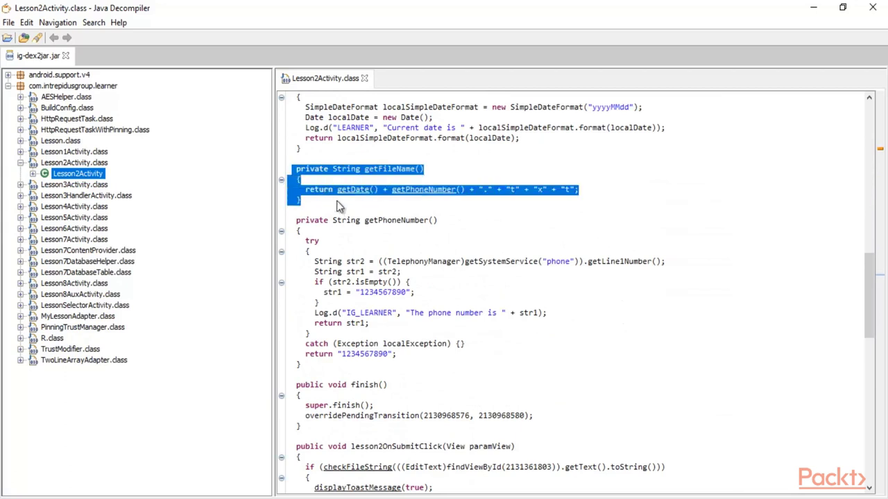
pyautogui.click(342, 212)
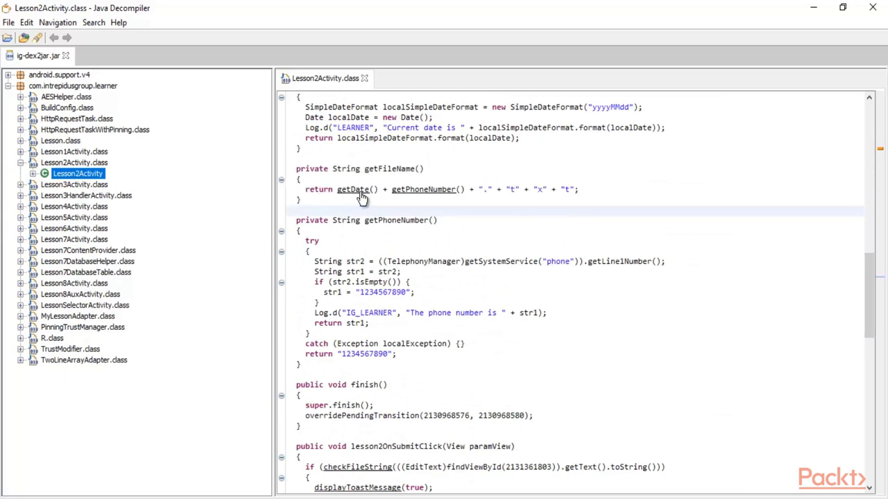
pyautogui.click(360, 197)
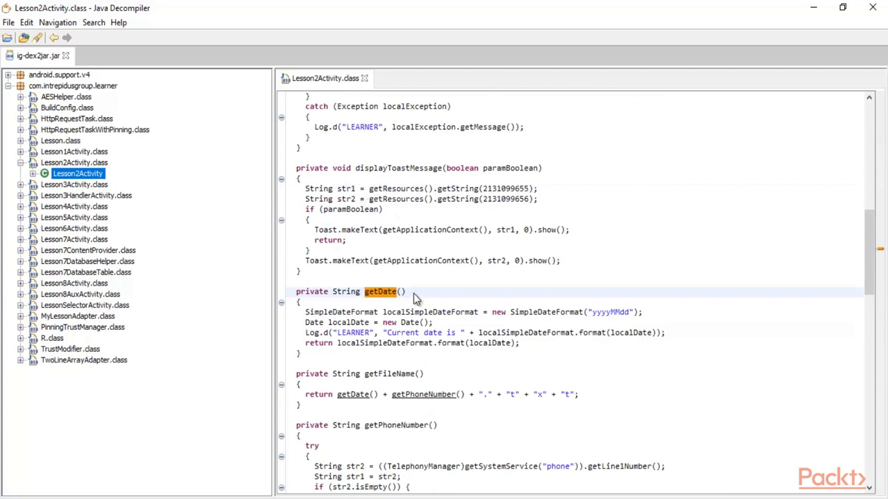
# Step: Highlight the yyyyMMdd date format string in getDate
pyautogui.moveTo(592, 314); pyautogui.dragTo(634, 316)
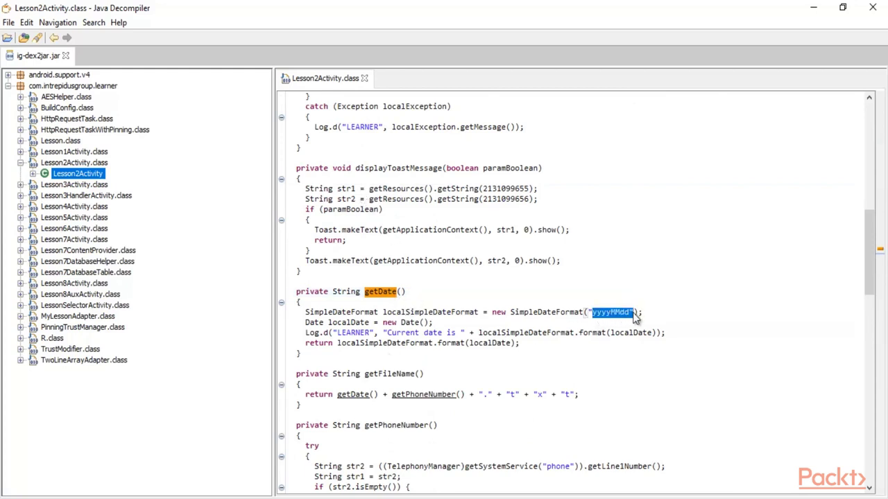
pyautogui.click(752, 314)
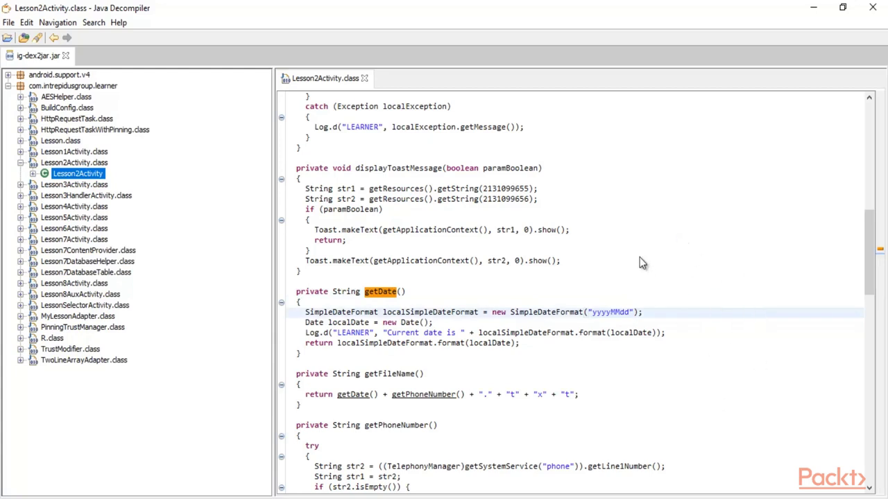
pyautogui.scroll(-7, 639, 256)
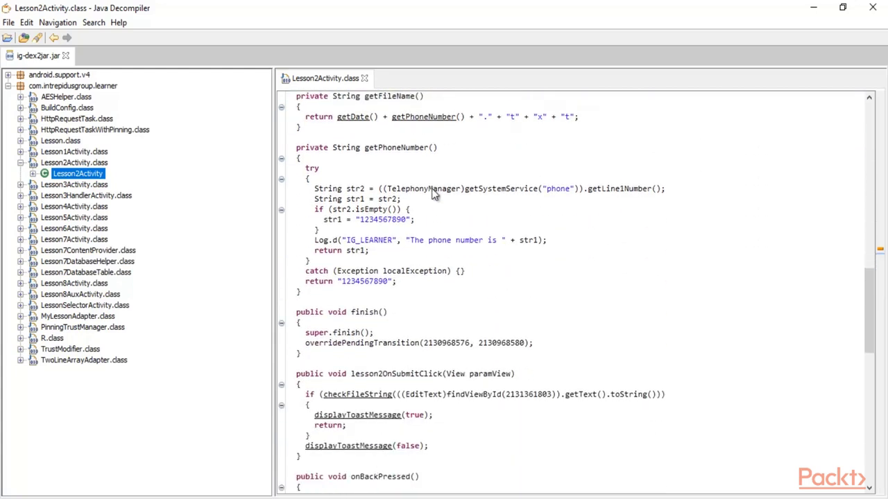
pyautogui.scroll(3, 502, 281)
# Step: Show the getPhoneNumber method's code, then bring the Android emulator window forward
pyautogui.doubleClick(410, 296)
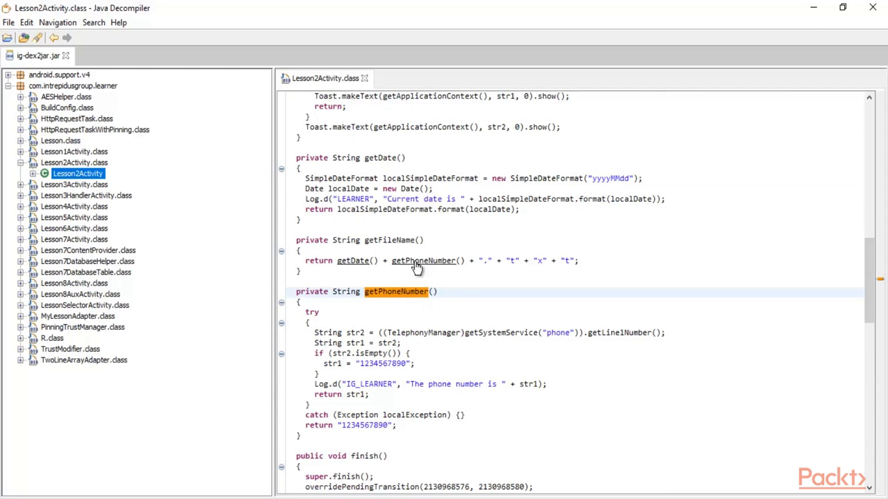
pyautogui.click(807, 189)
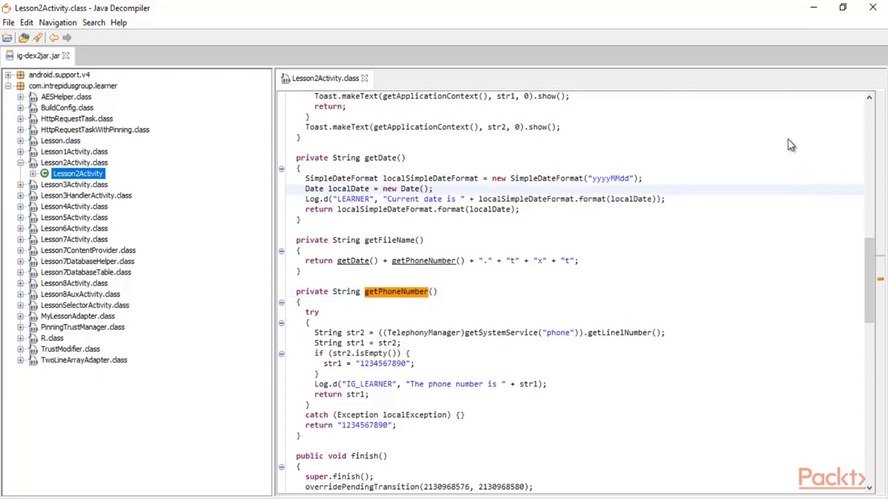
pyautogui.click(524, 493)
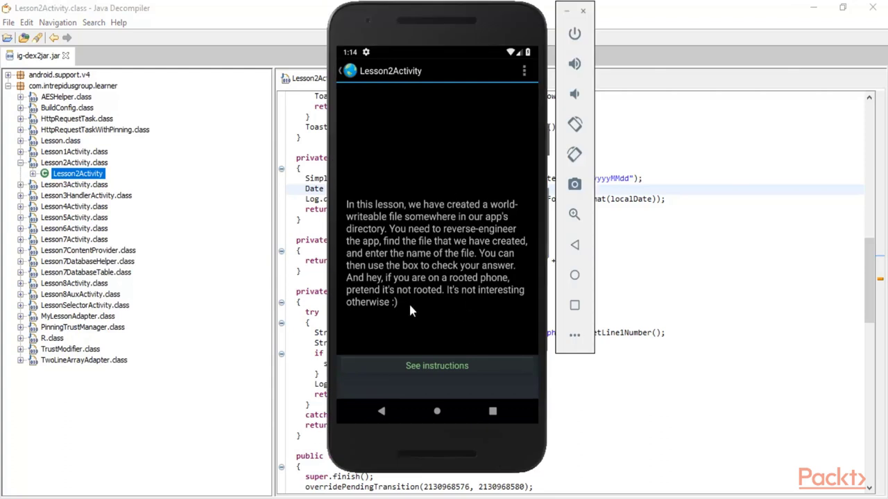
# Step: On the emulator, go home, open the app list, and open Settings > System
pyautogui.click(437, 412)
pyautogui.moveTo(441, 341); pyautogui.dragTo(453, 113)
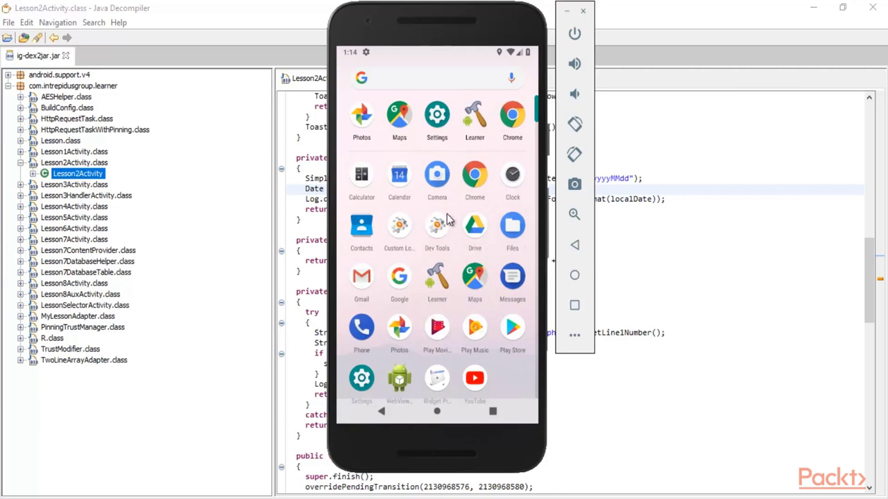
pyautogui.click(437, 117)
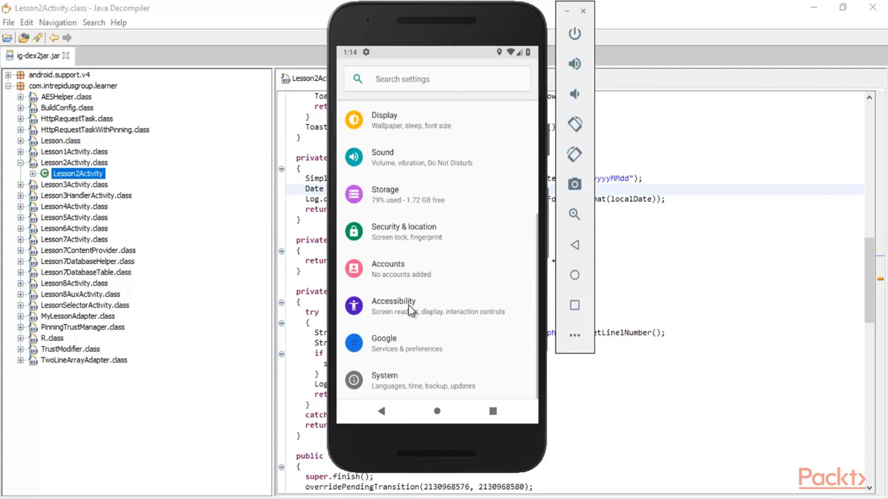
pyautogui.click(415, 390)
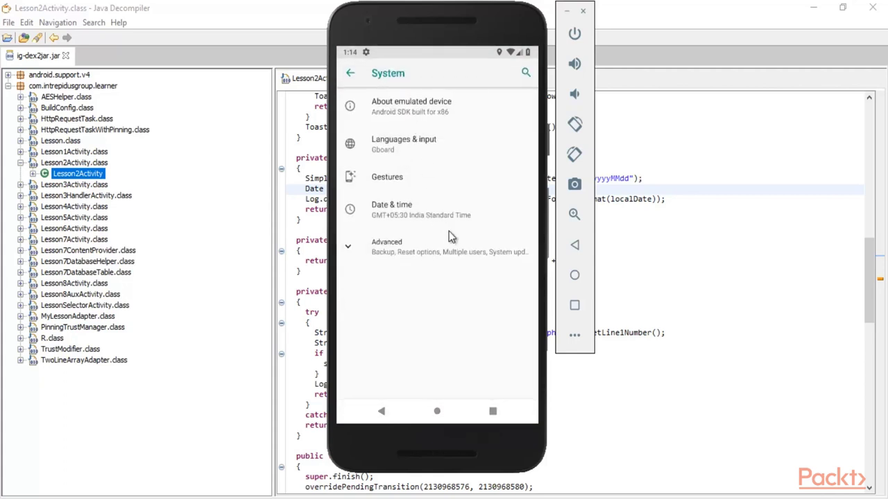
# Step: Search settings for 'phone', view the device's phone number, then minimize the emulator
pyautogui.click(525, 80)
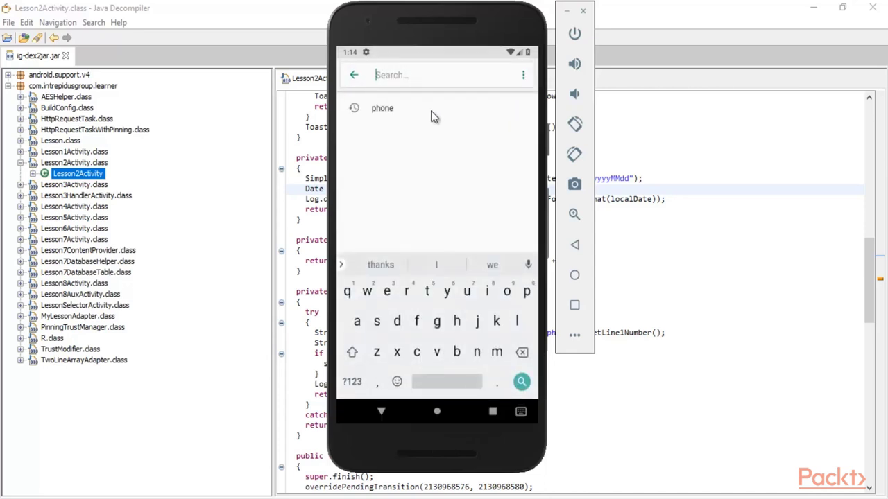
pyautogui.write('phone')
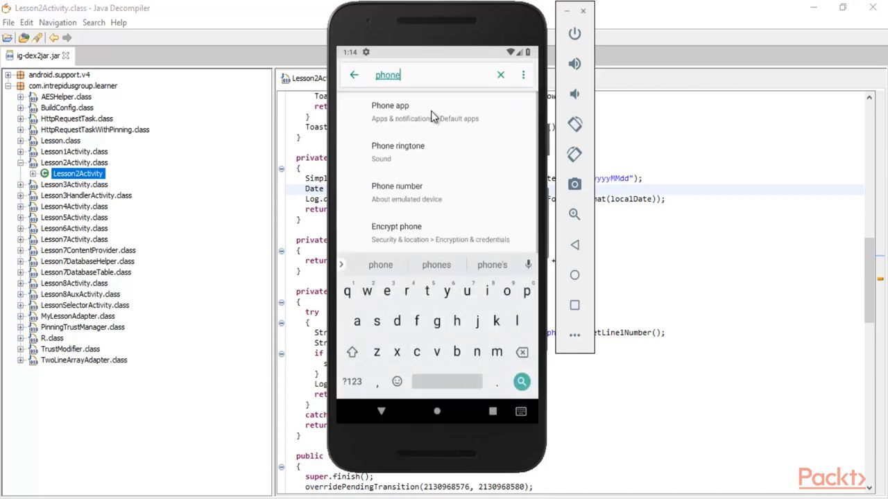
pyautogui.click(410, 187)
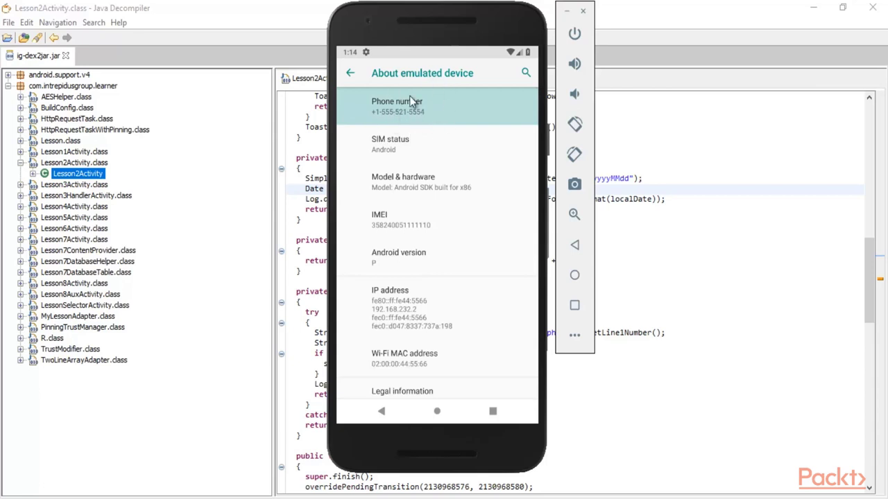
pyautogui.click(566, 11)
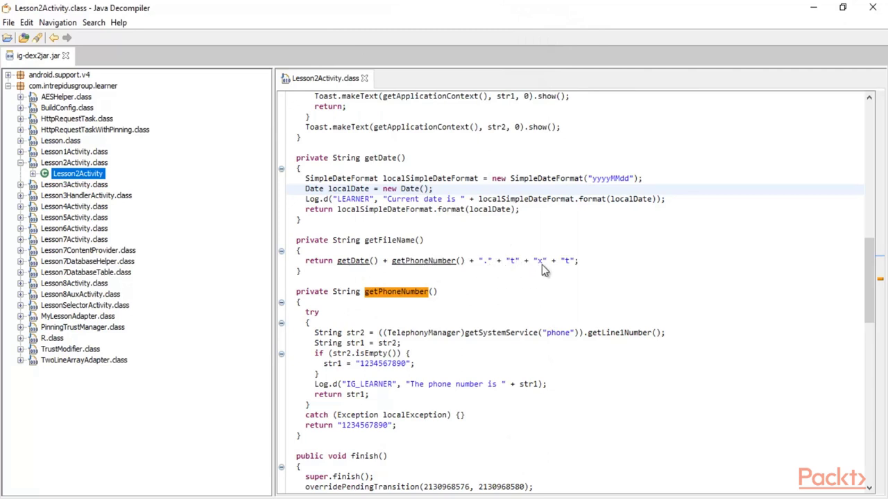
pyautogui.moveTo(583, 267); pyautogui.dragTo(295, 240)
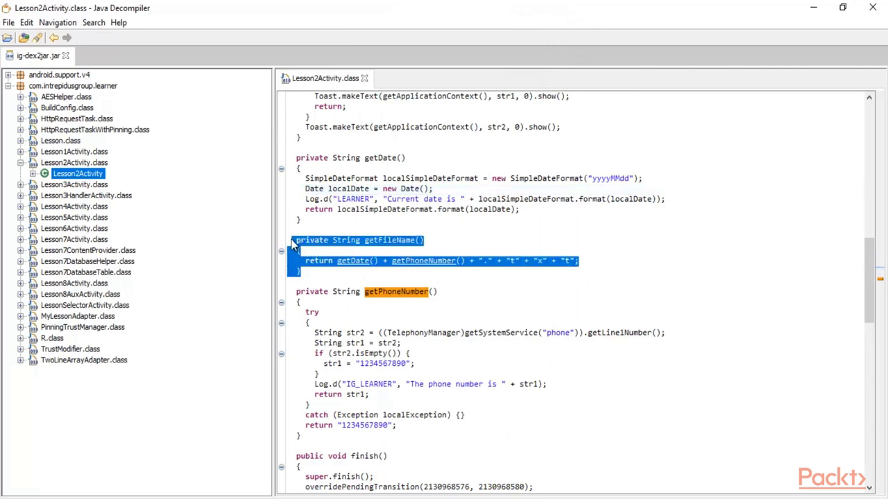
pyautogui.click(580, 253)
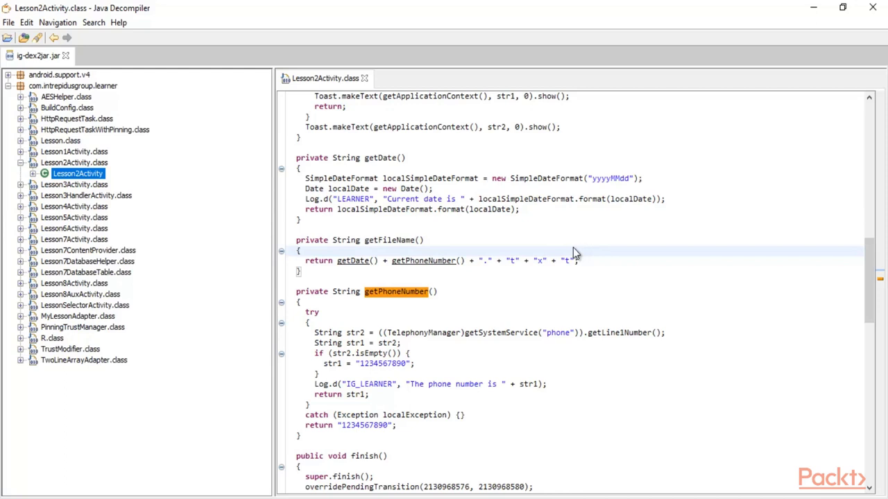
pyautogui.moveTo(441, 242); pyautogui.dragTo(299, 242)
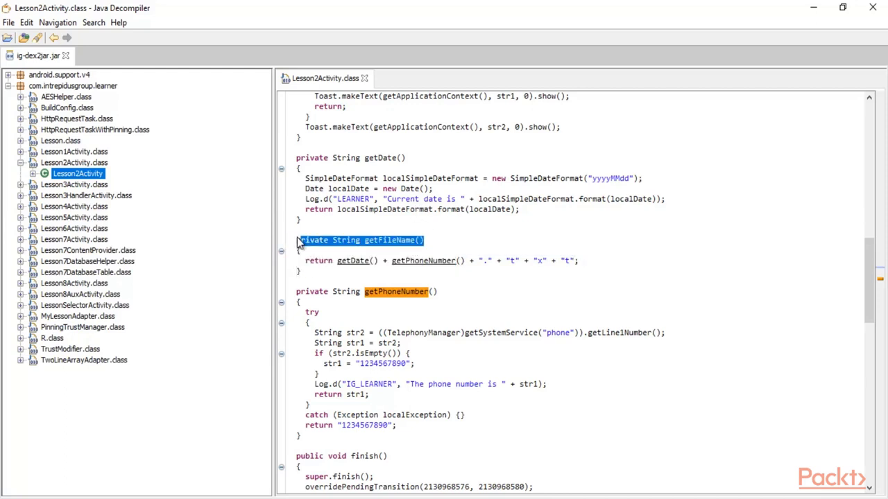
pyautogui.moveTo(579, 261); pyautogui.dragTo(537, 262)
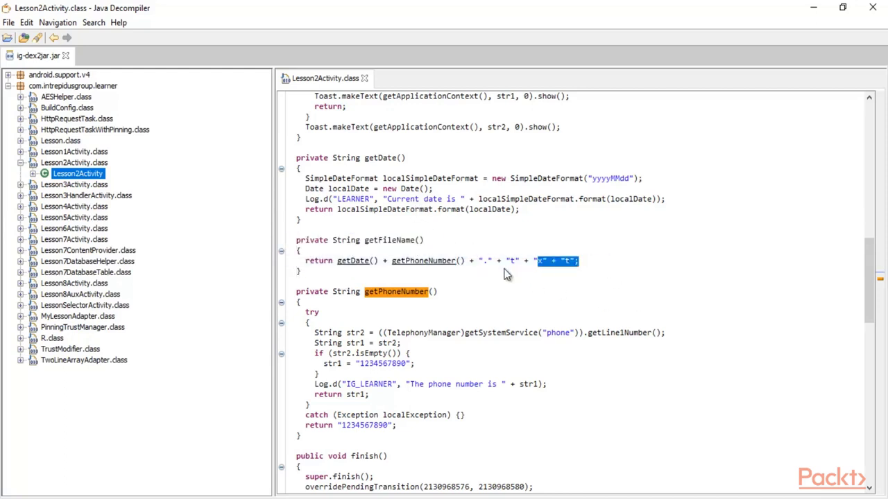
pyautogui.click(361, 273)
pyautogui.tripleClick(325, 262)
pyautogui.click(358, 279)
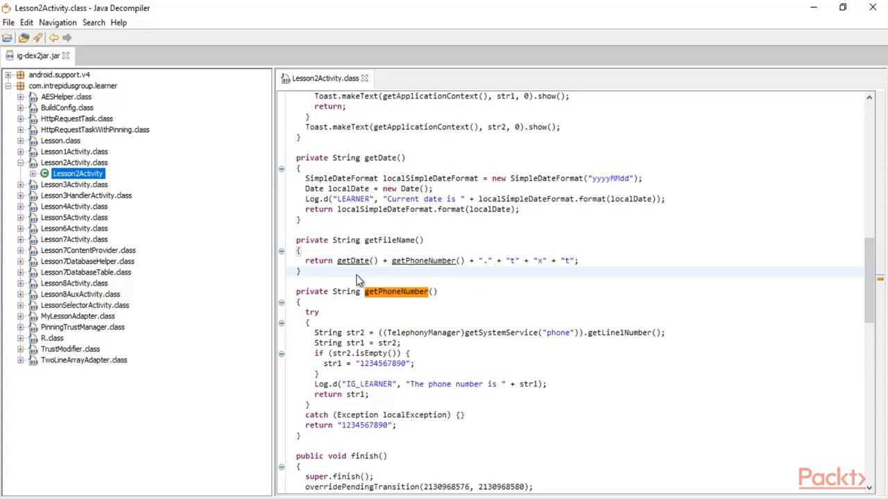